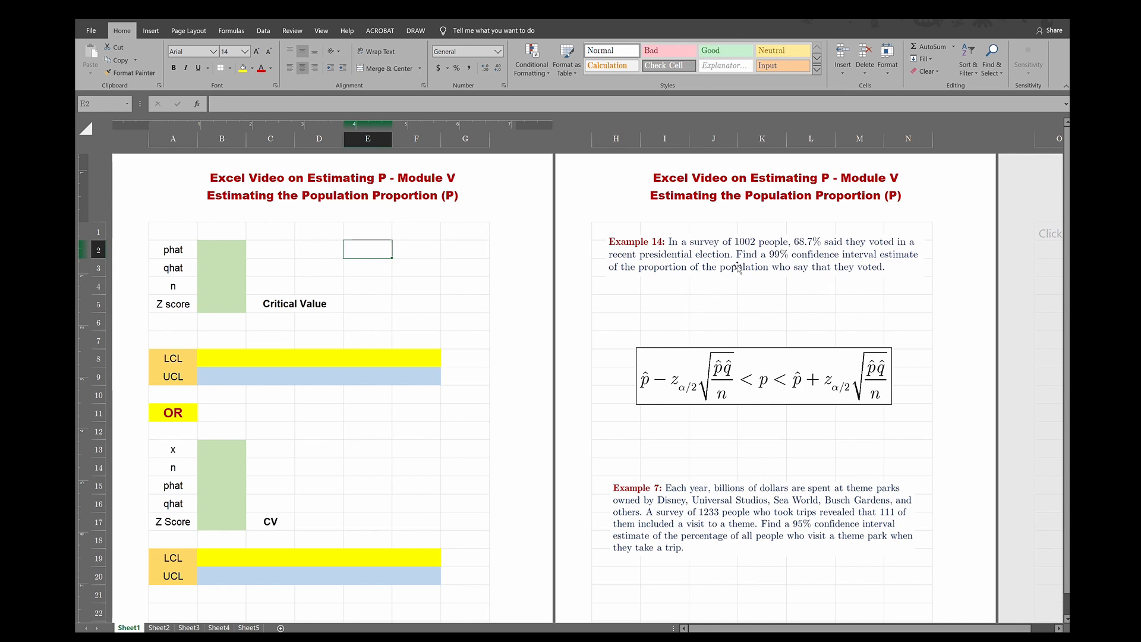
# Step: Enter the Example 14 sample size 1002 as n in B4 and the sample proportion 0.687 as phat in B2
pyautogui.click(213, 287)
pyautogui.write('1002')
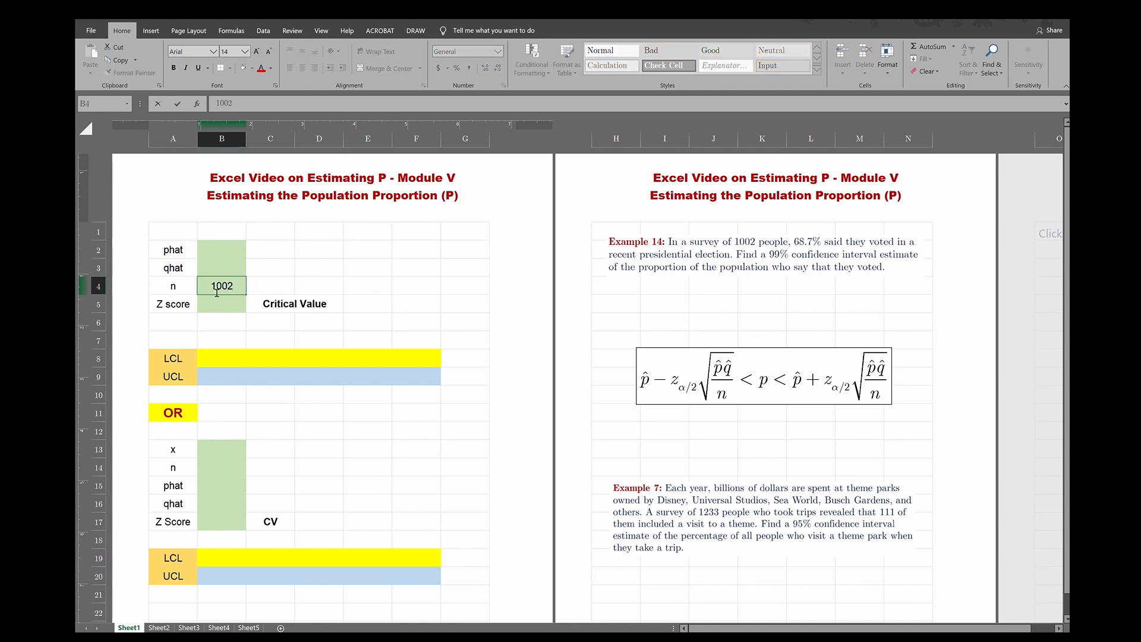
pyautogui.click(207, 250)
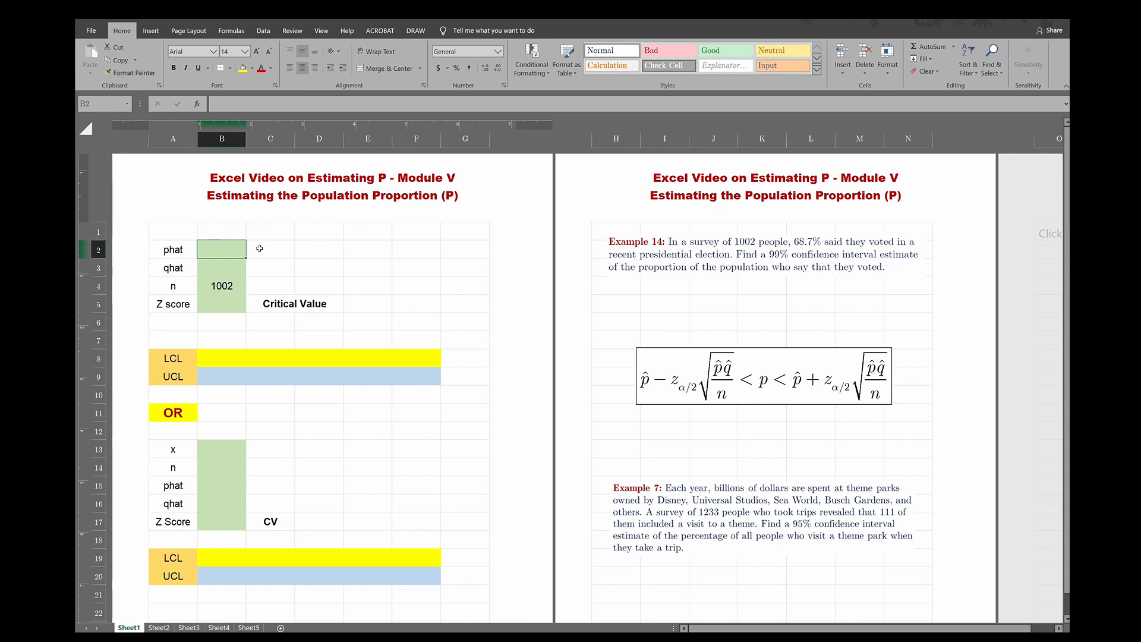
pyautogui.write('0.')
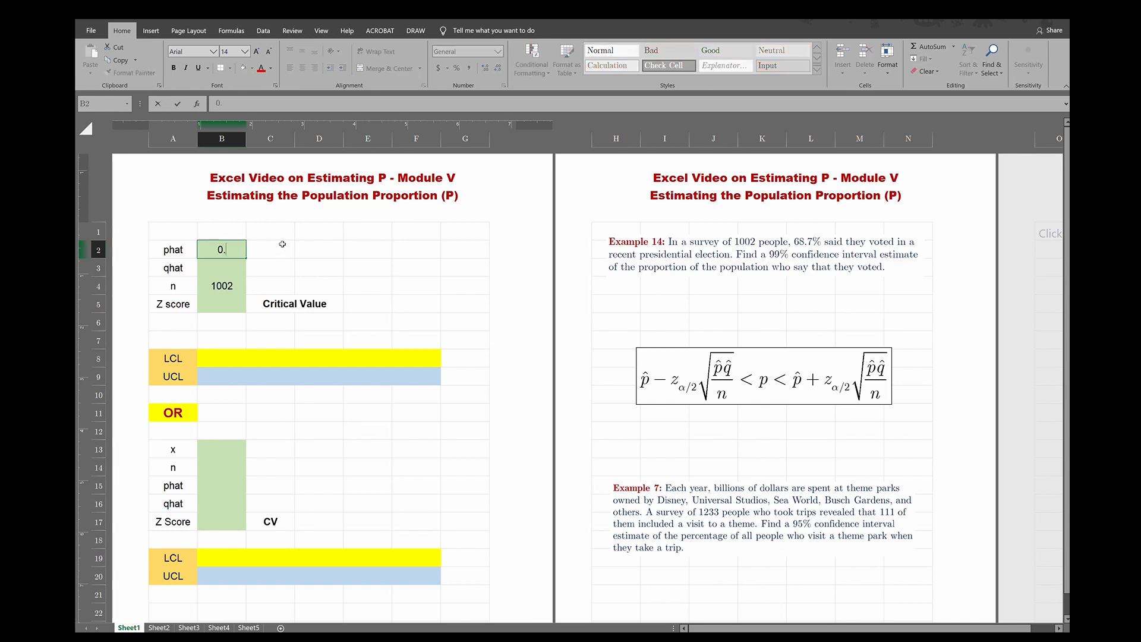
pyautogui.write('687')
# Step: Calculate qhat in B3 with the formula =1-B2
pyautogui.click(226, 267)
pyautogui.write('=1')
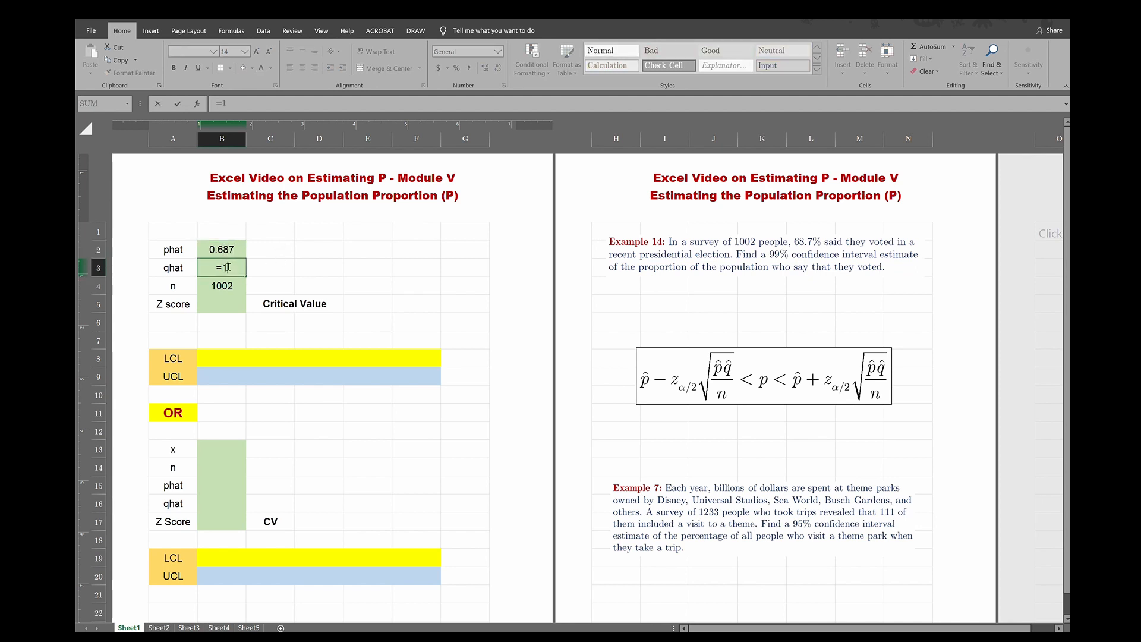
pyautogui.write('-')
pyautogui.click(226, 249)
pyautogui.press('Return')
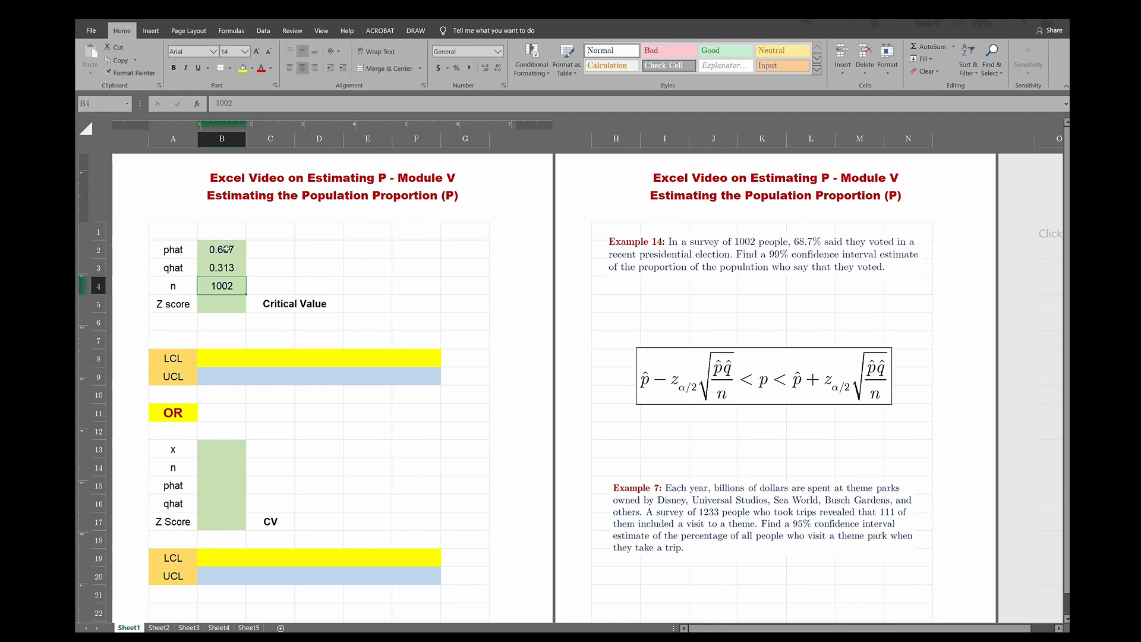
# Step: Merge and center cells I5 through L5 below the Example 14 text
pyautogui.click(223, 305)
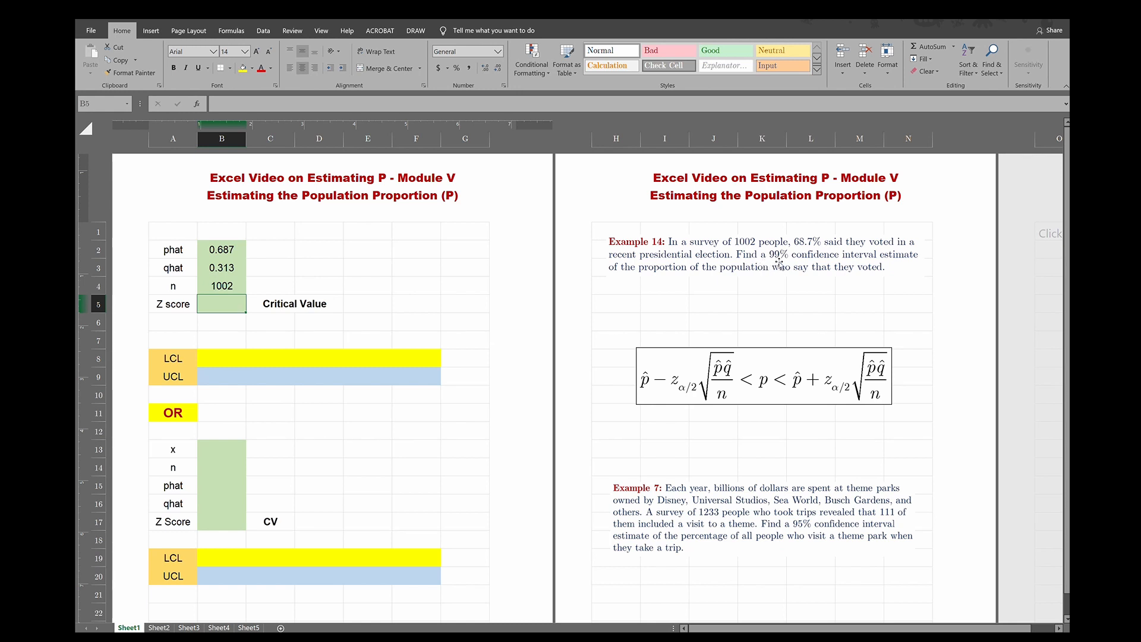
pyautogui.moveTo(680, 305); pyautogui.dragTo(802, 304)
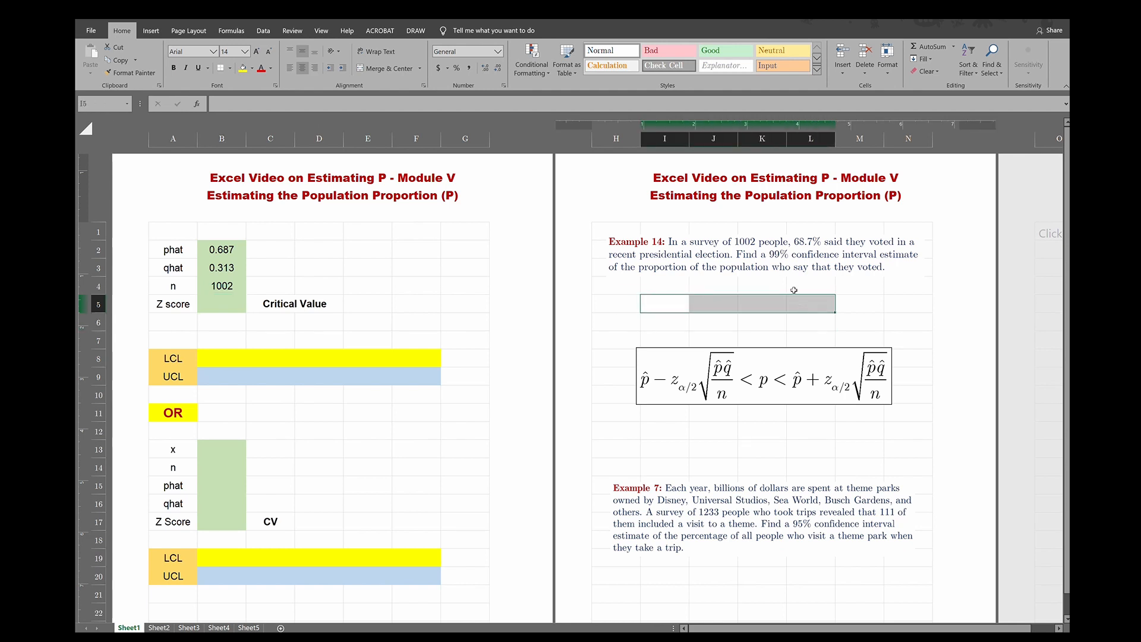
pyautogui.click(376, 68)
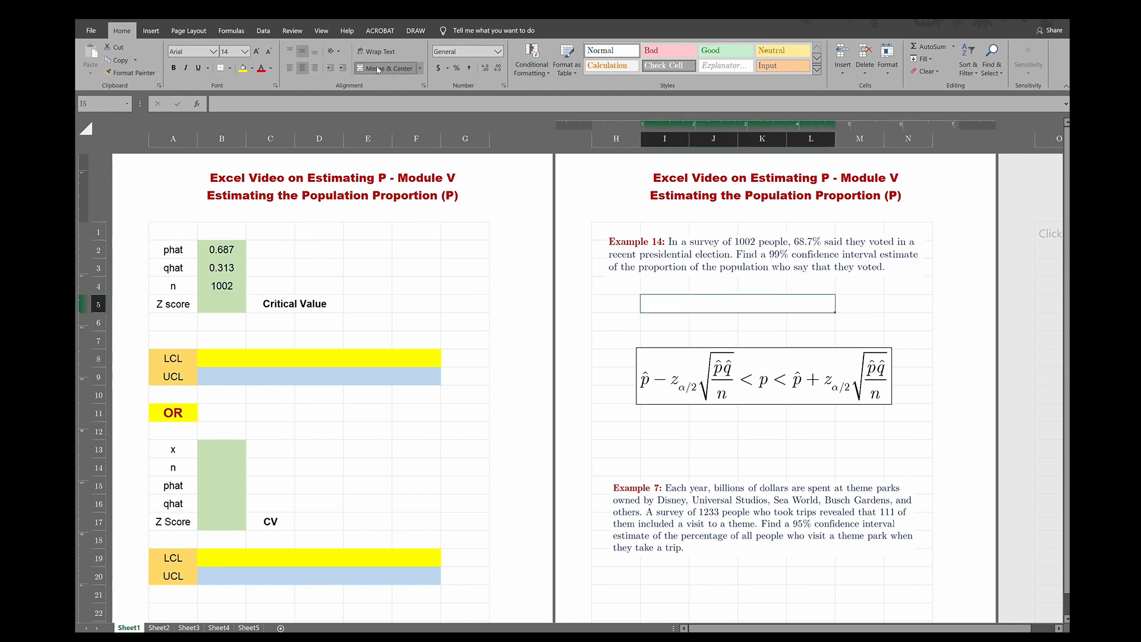
# Step: Calculate half the confidence level in N5 with =.99/2 and the cumulative area in N6 with =N5+.5
pyautogui.click(896, 307)
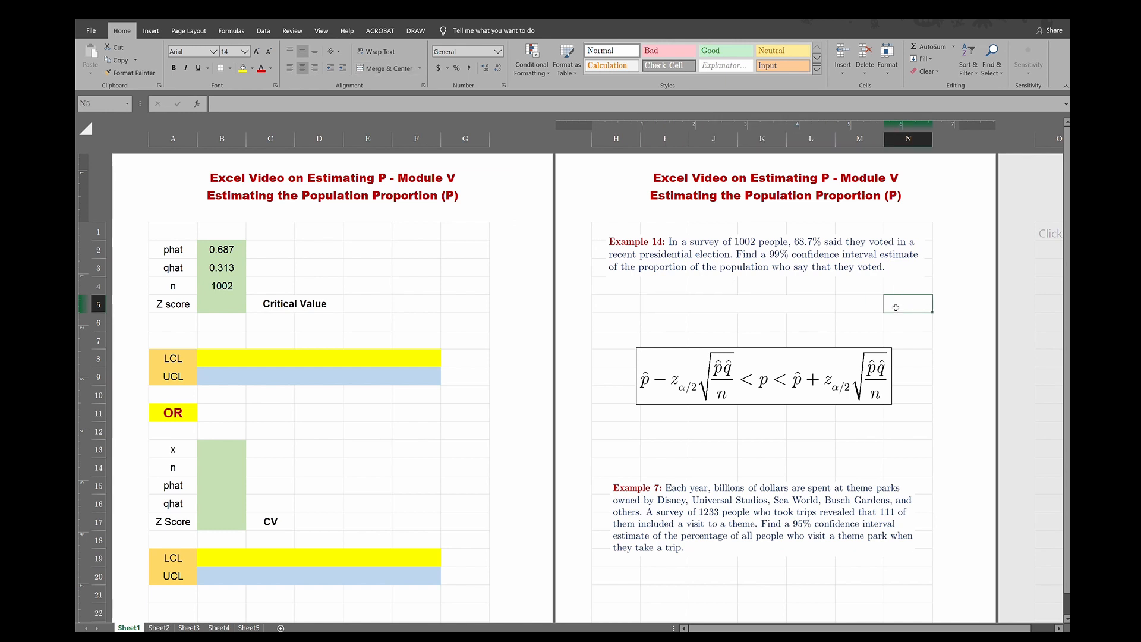
pyautogui.write('=')
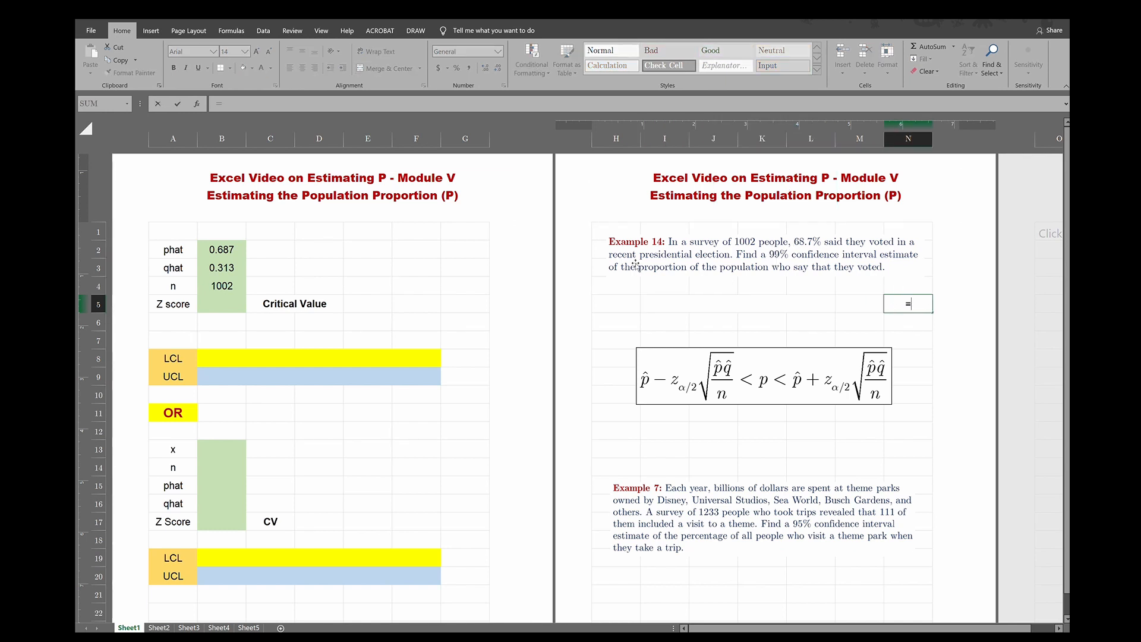
pyautogui.write('.99/2')
pyautogui.press('Return')
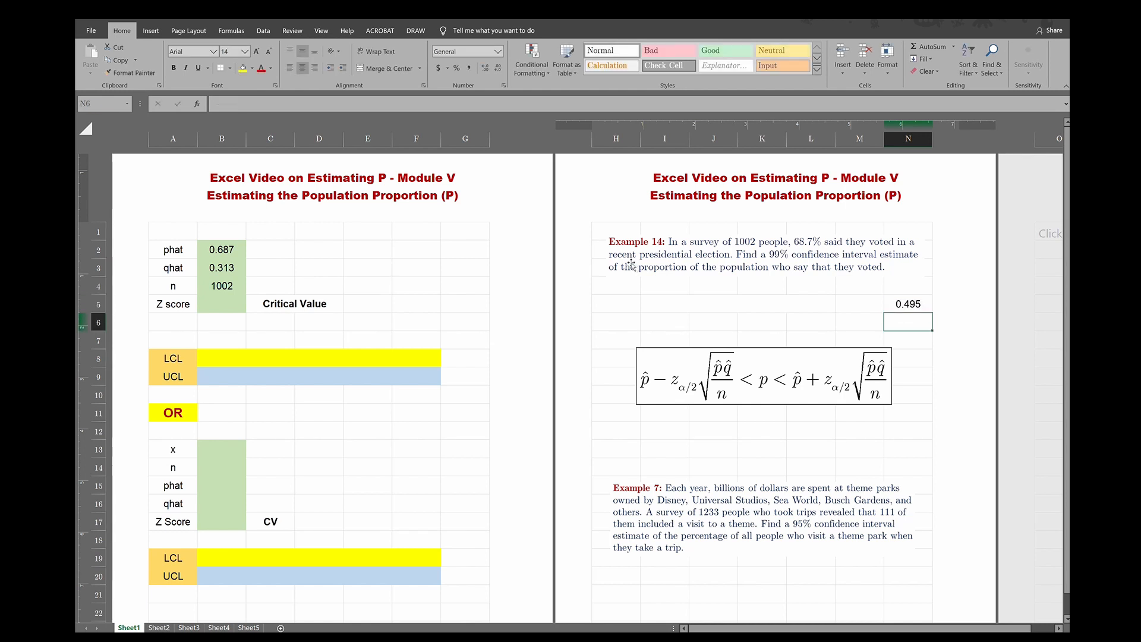
pyautogui.write('=')
pyautogui.click(897, 303)
pyautogui.write('+')
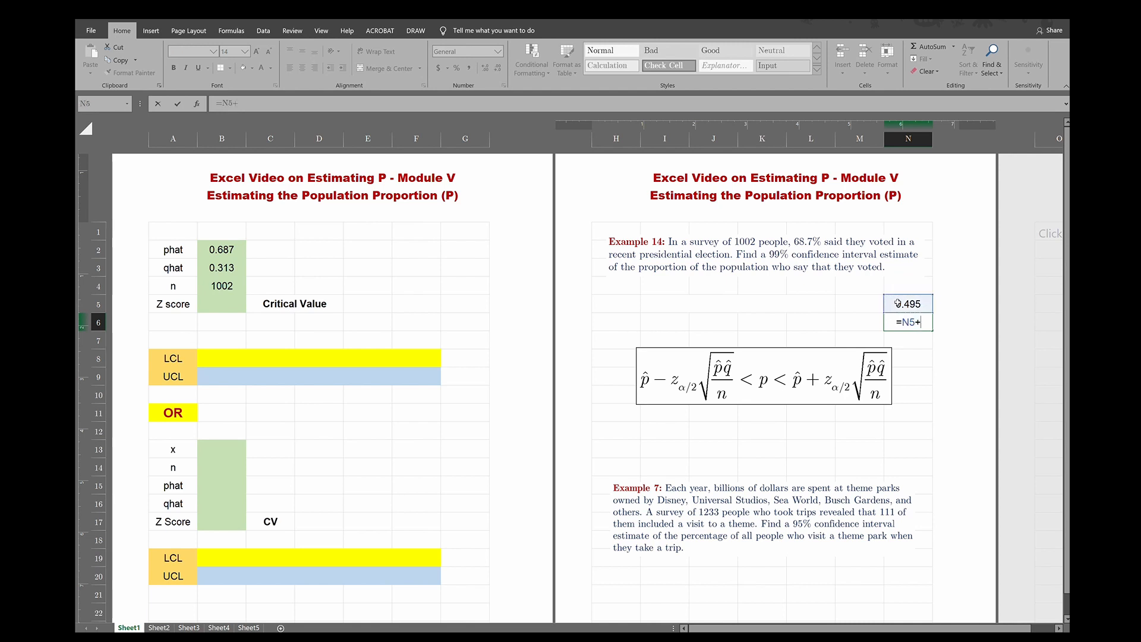
pyautogui.write('.5')
pyautogui.press('Return')
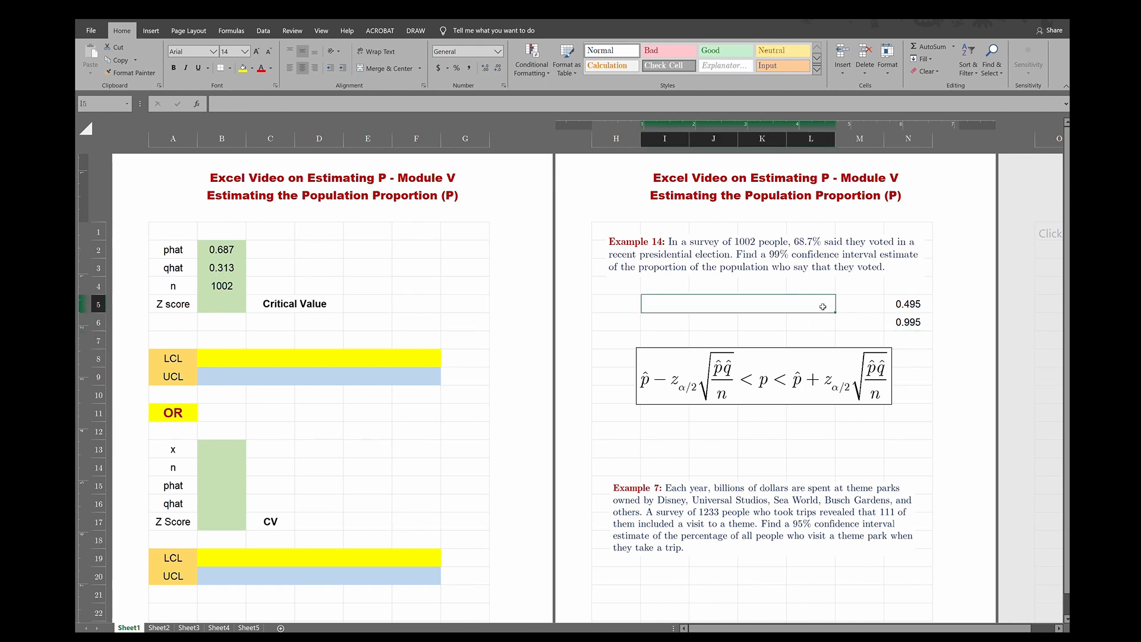
# Step: Compute the critical value in the merged cell I5 with =NORM.S.INV(N6)
pyautogui.moveTo(825, 310); pyautogui.dragTo(702, 314)
pyautogui.write('=nor')
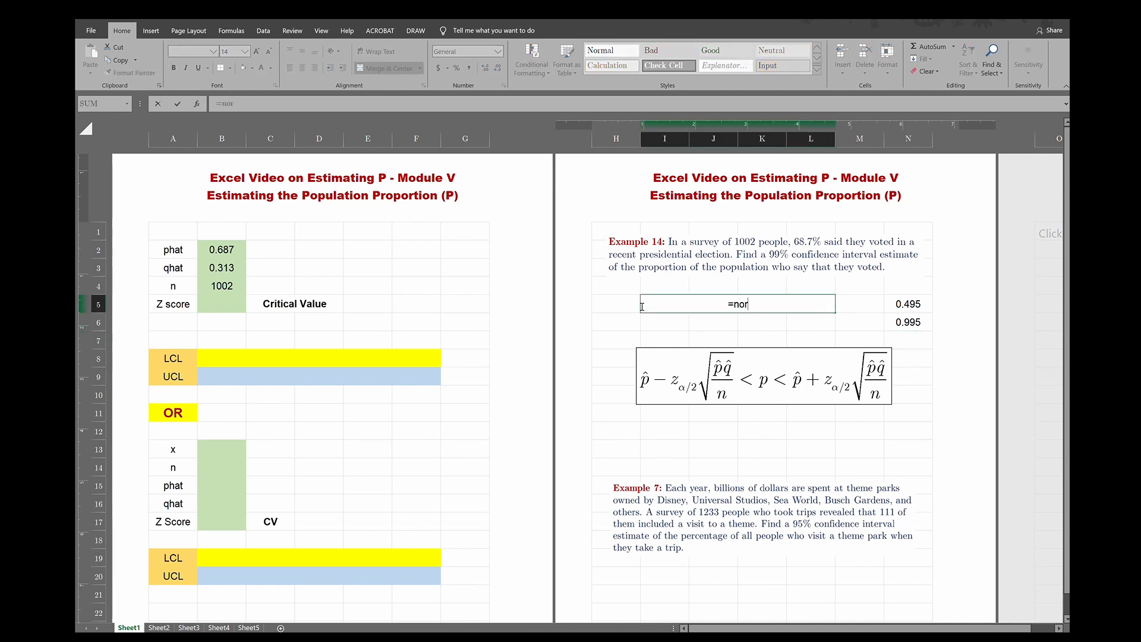
pyautogui.write('m.')
pyautogui.doubleClick(750, 342)
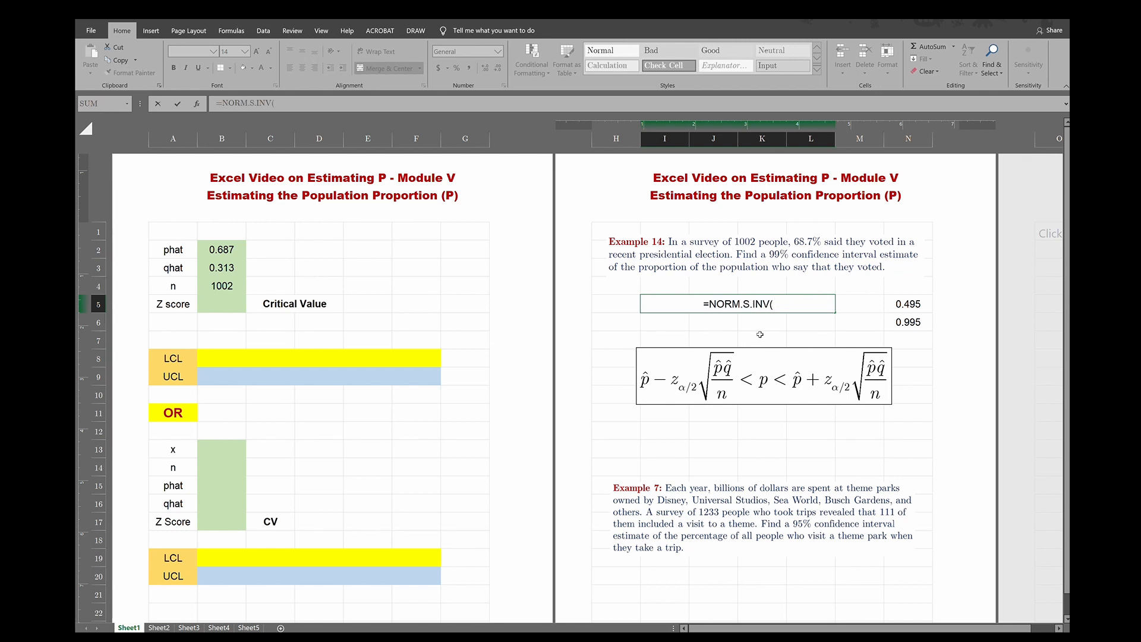
pyautogui.click(901, 323)
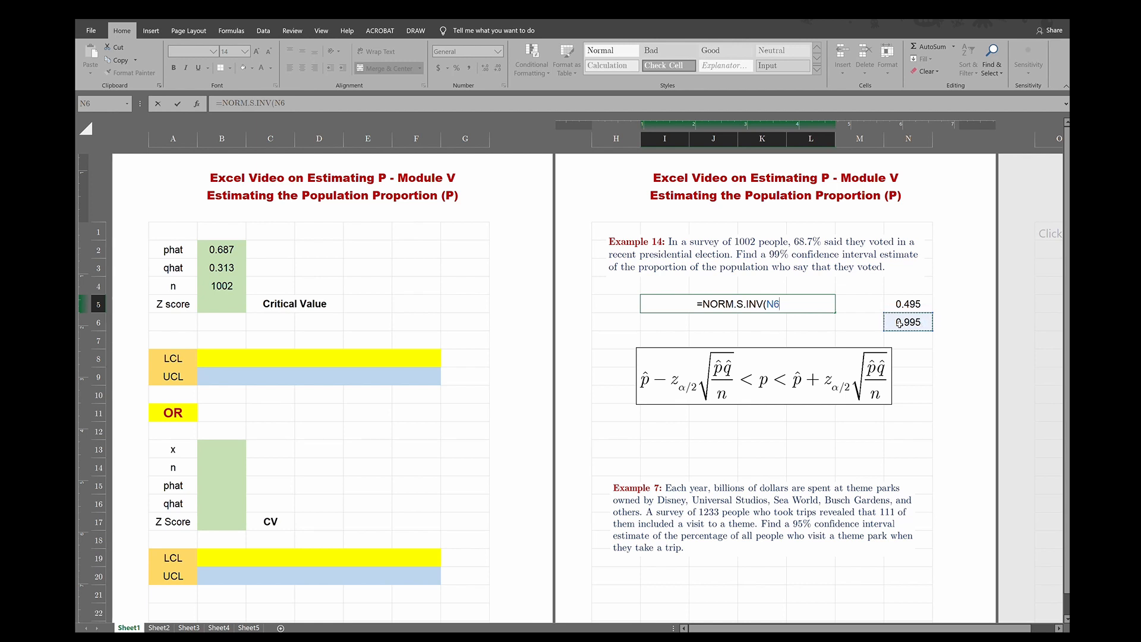
pyautogui.press('Return')
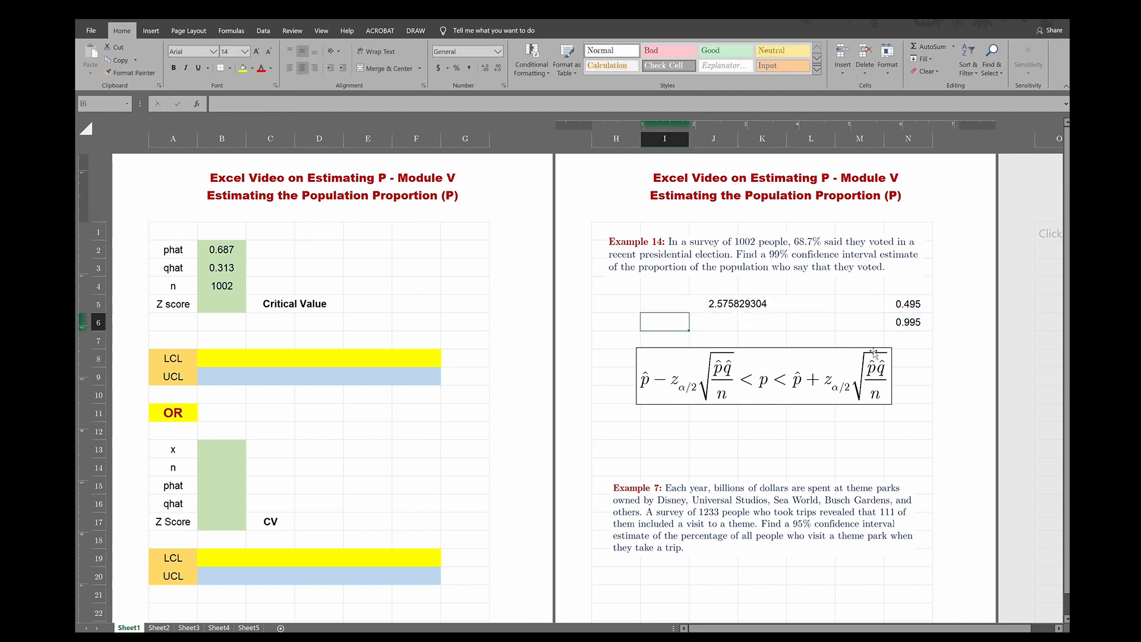
# Step: Enter the rounded critical value 2.576 as the first example's Z score in B5
pyautogui.click(735, 307)
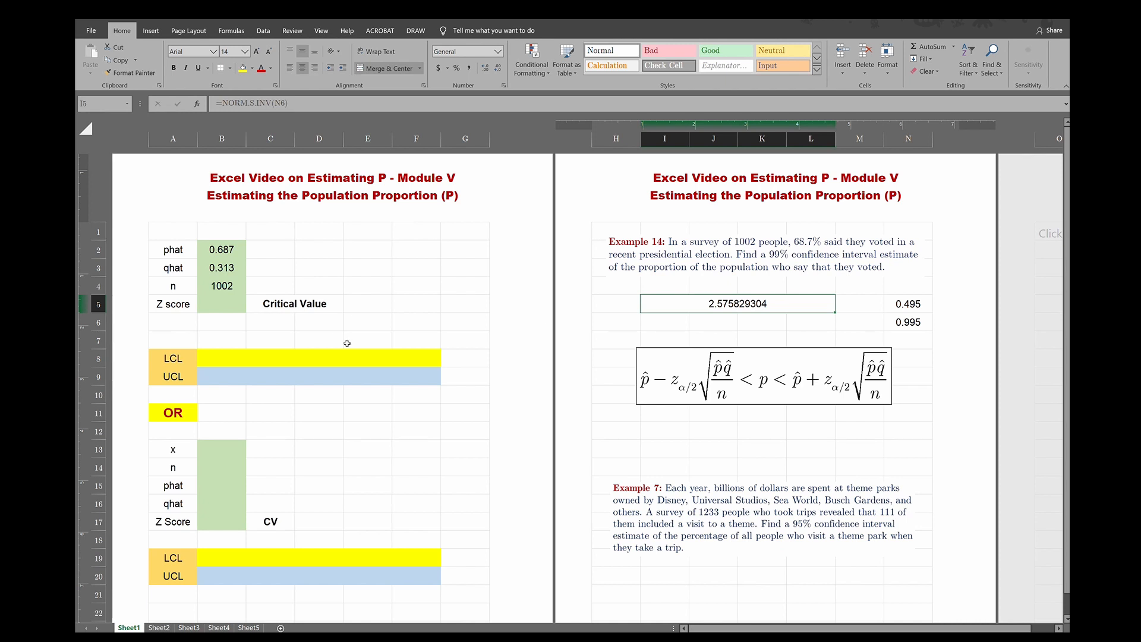
pyautogui.click(210, 307)
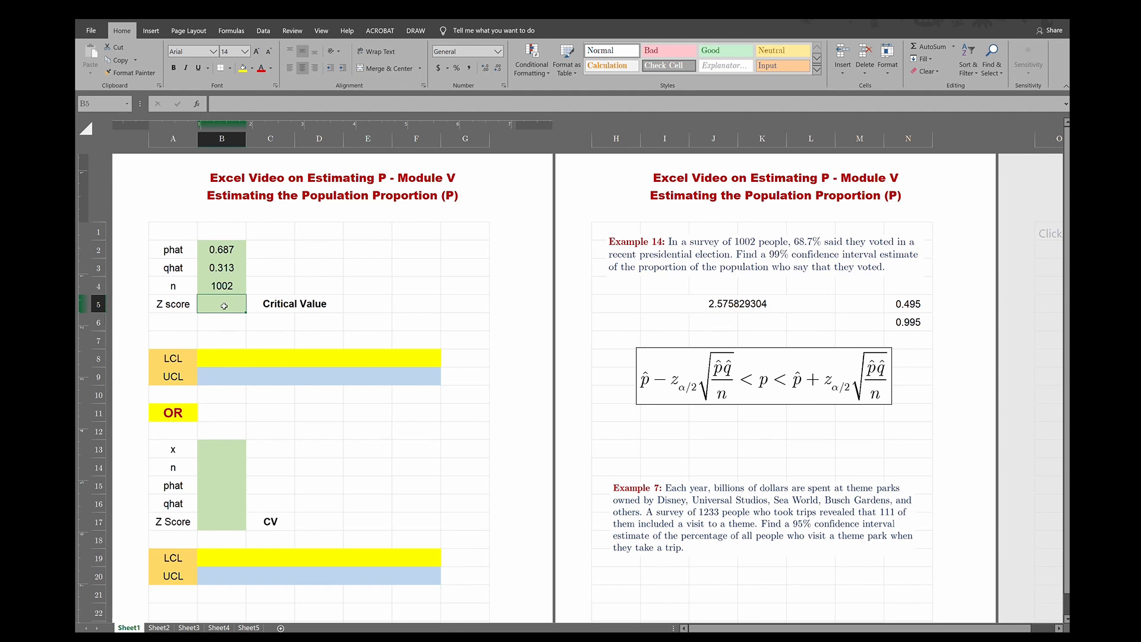
pyautogui.write('2.576')
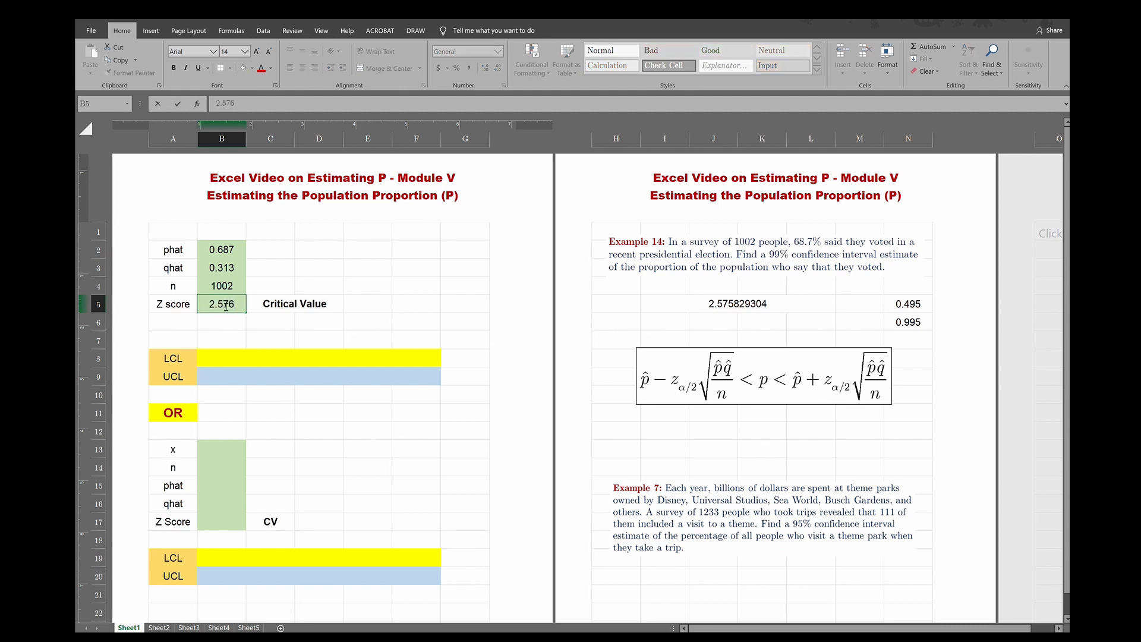
pyautogui.press('Return')
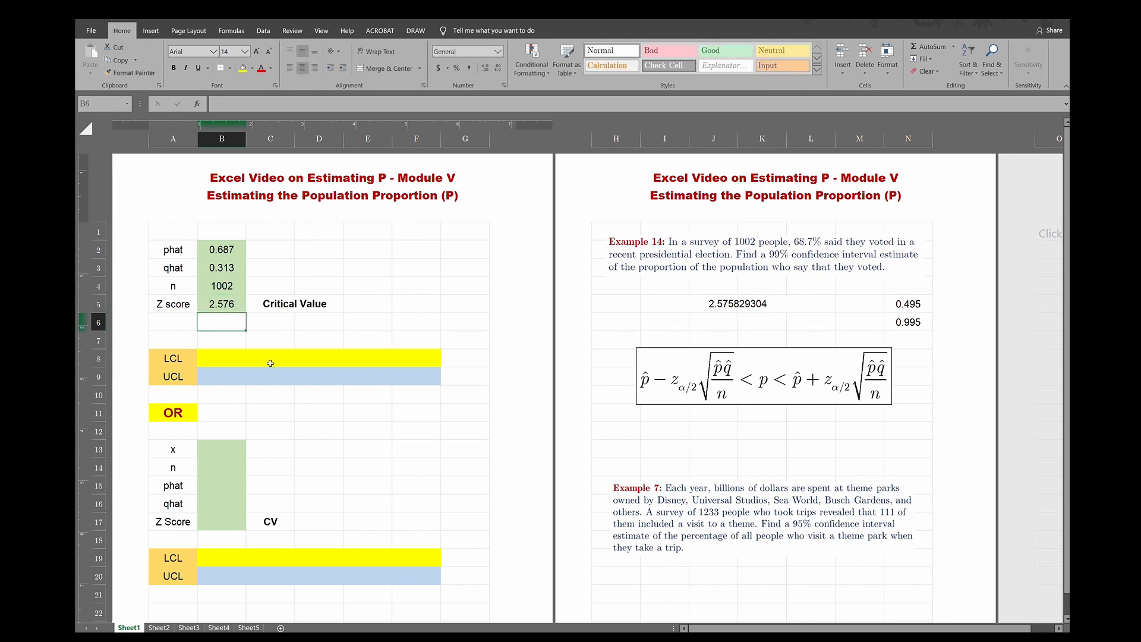
# Step: Calculate the first example's lower confidence limit in the LCL cell B8 with =B2-B5*SQRT(B2*B3/B4)
pyautogui.click(270, 357)
pyautogui.click(283, 380)
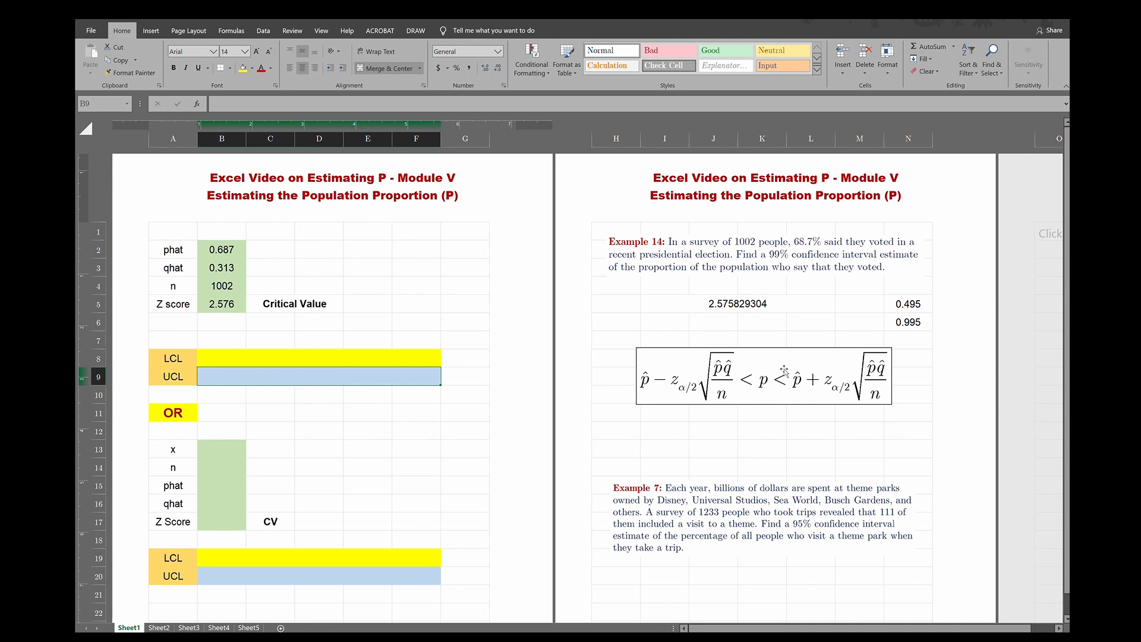
pyautogui.click(311, 359)
pyautogui.write('=')
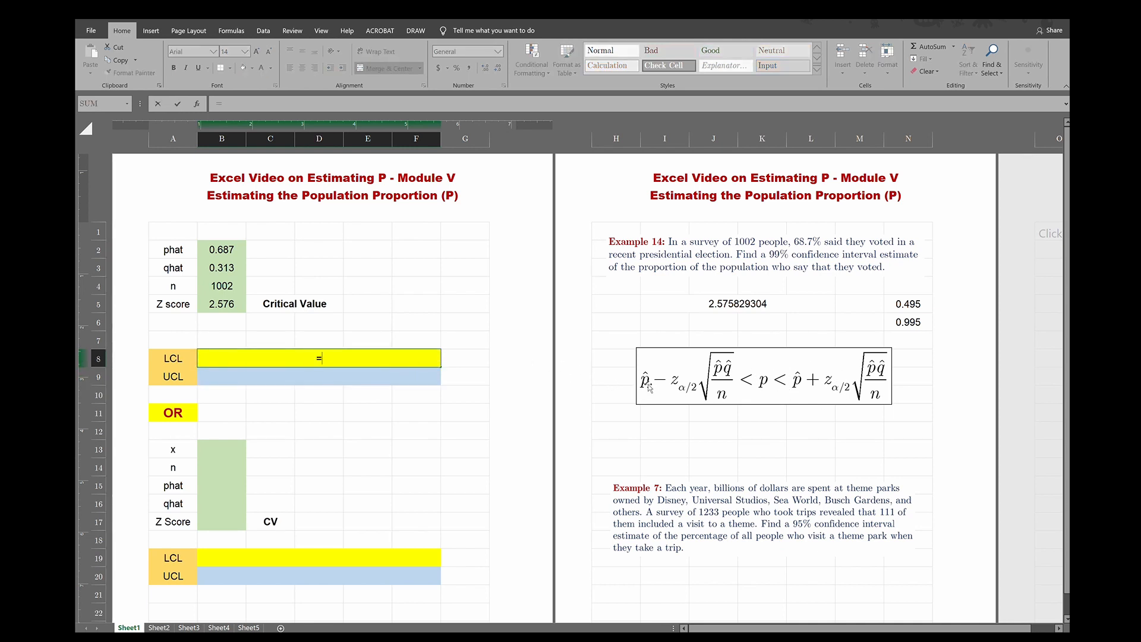
pyautogui.click(210, 249)
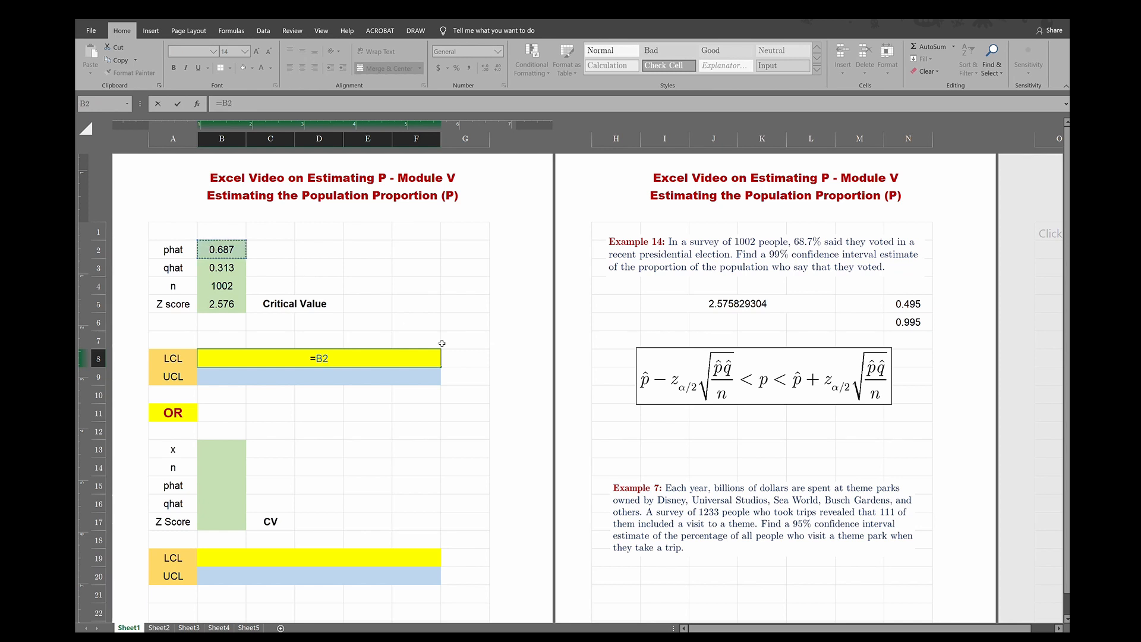
pyautogui.write('-')
pyautogui.click(221, 301)
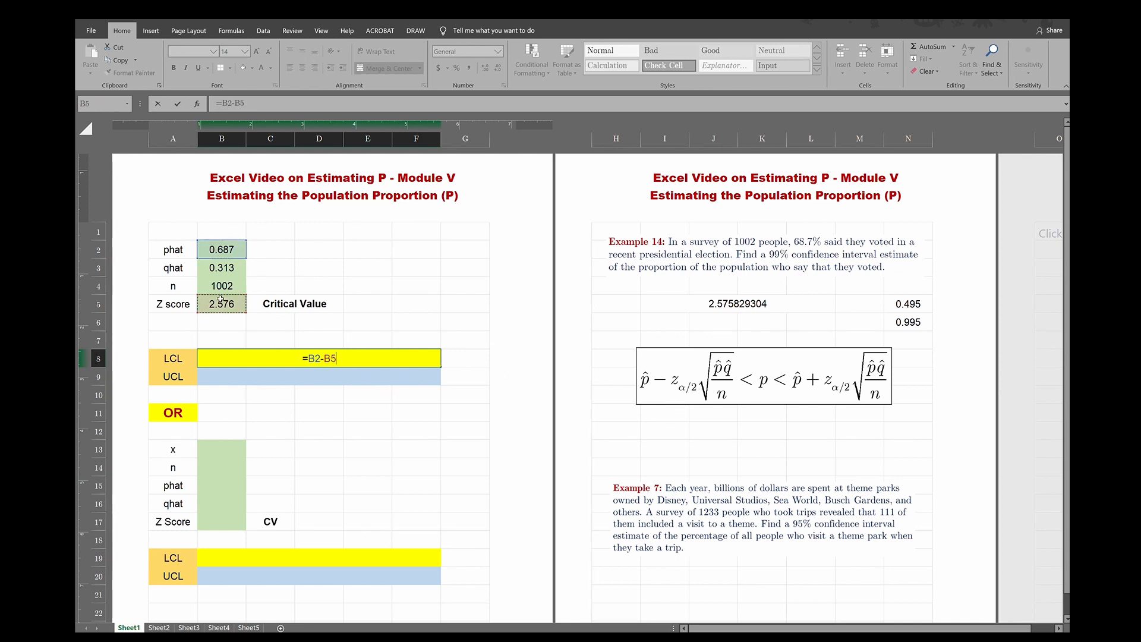
pyautogui.write('*sqrt(')
pyautogui.click(216, 250)
pyautogui.write('*')
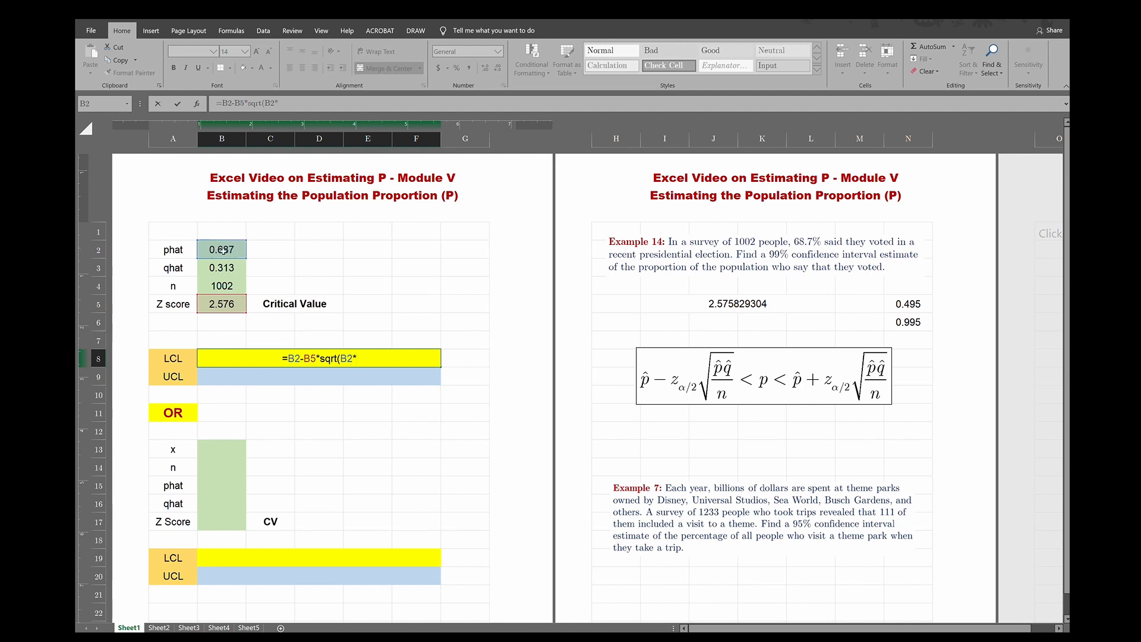
pyautogui.click(221, 266)
pyautogui.write('/')
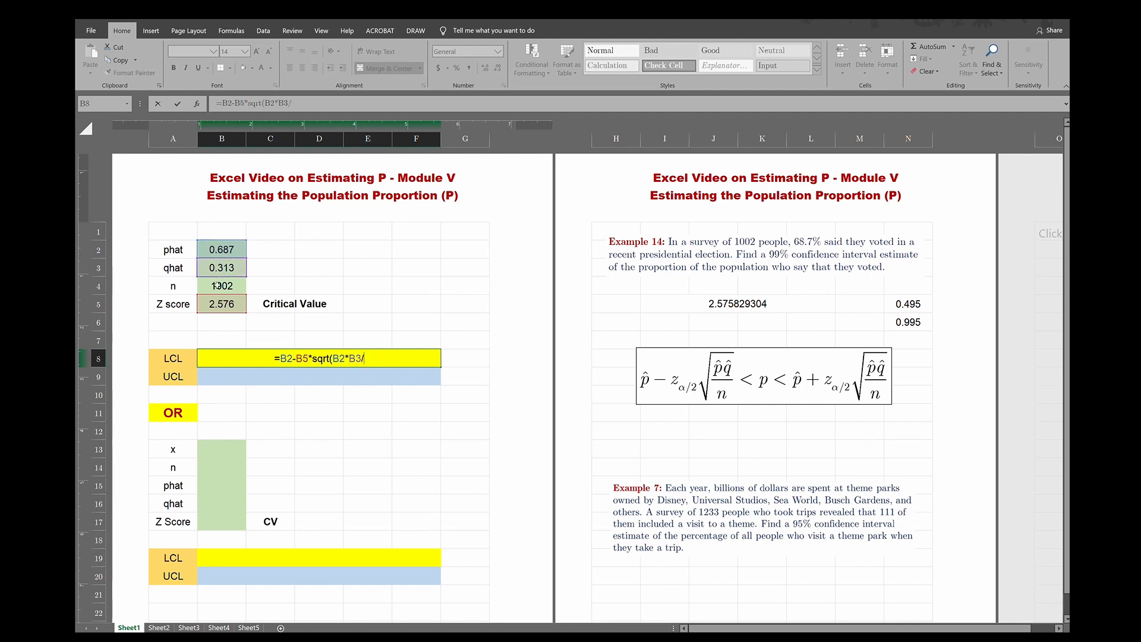
pyautogui.click(215, 286)
pyautogui.write(')')
pyautogui.press('Return')
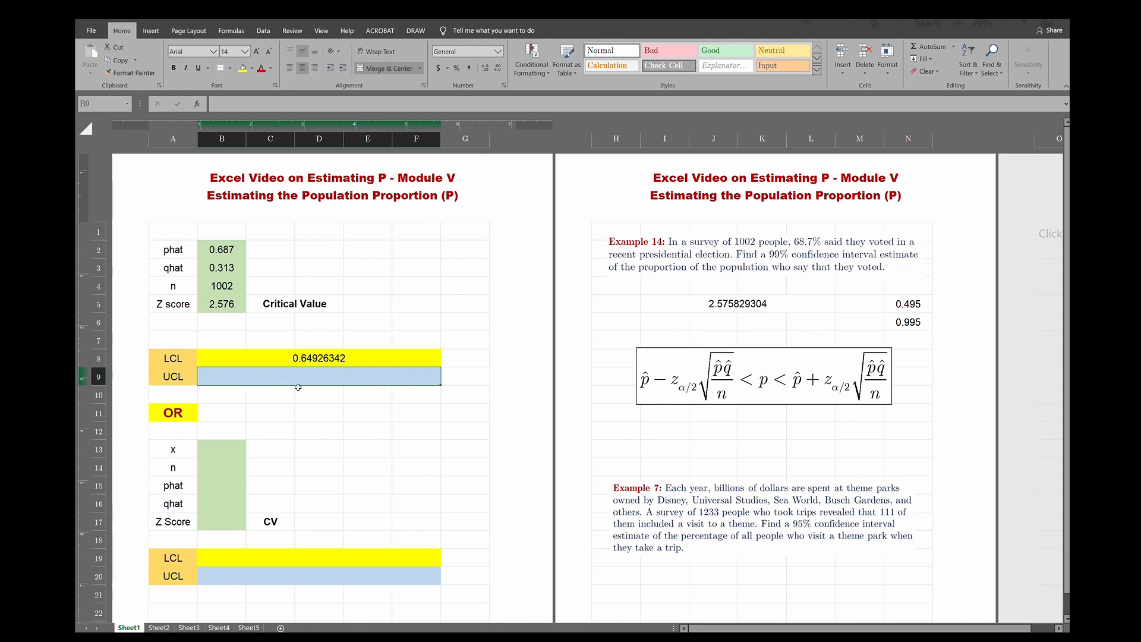
# Step: Calculate the first example's upper confidence limit in the UCL cell B9 with =B2+B5*SQRT(B2*B3/B4)
pyautogui.write('=')
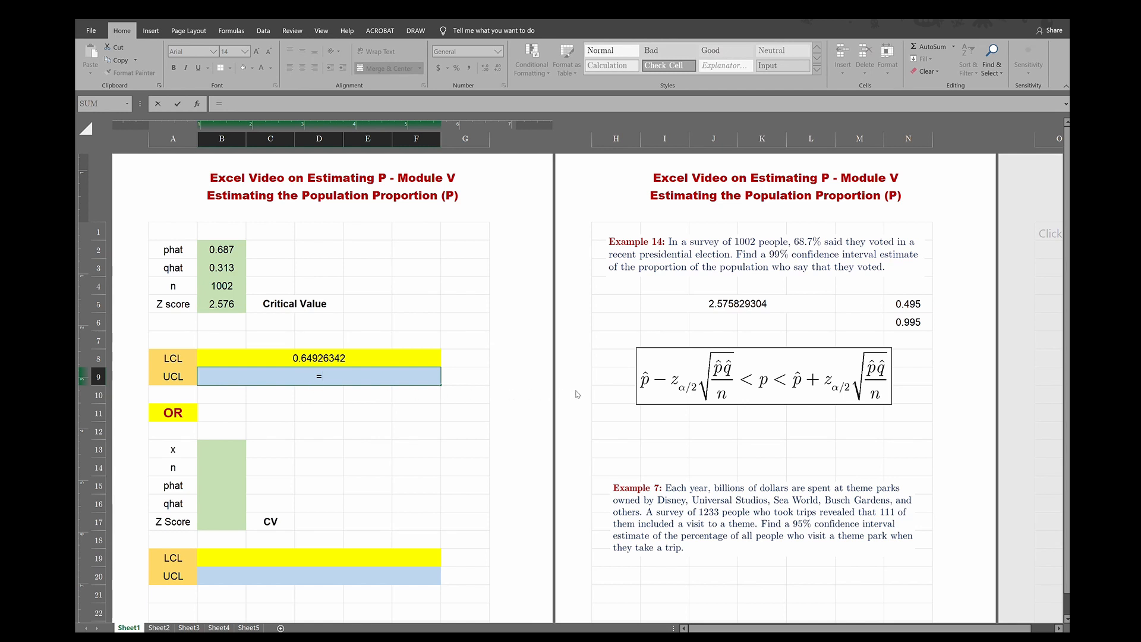
pyautogui.click(225, 247)
pyautogui.write('+')
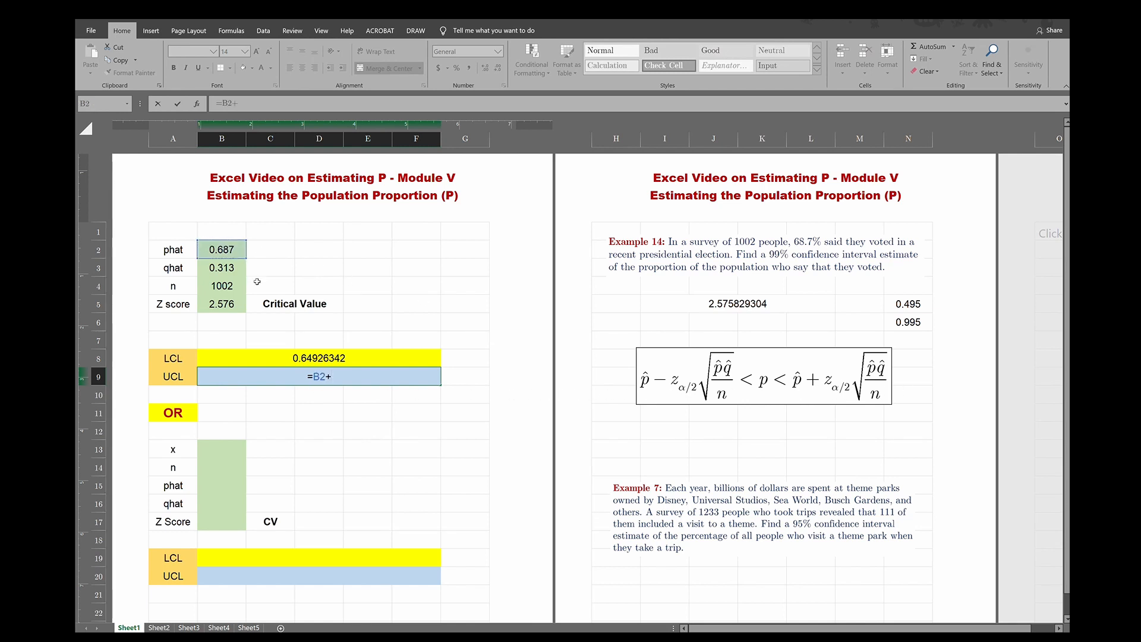
pyautogui.click(208, 304)
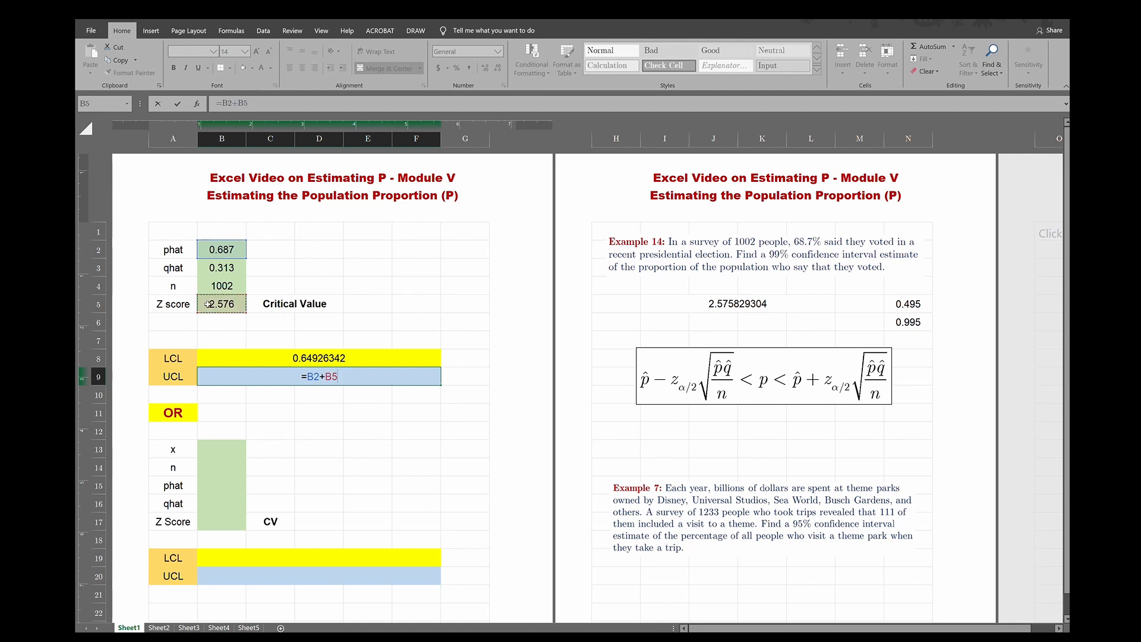
pyautogui.write('*sqrt9')
pyautogui.press('BackSpace')
pyautogui.write('(')
pyautogui.click(221, 247)
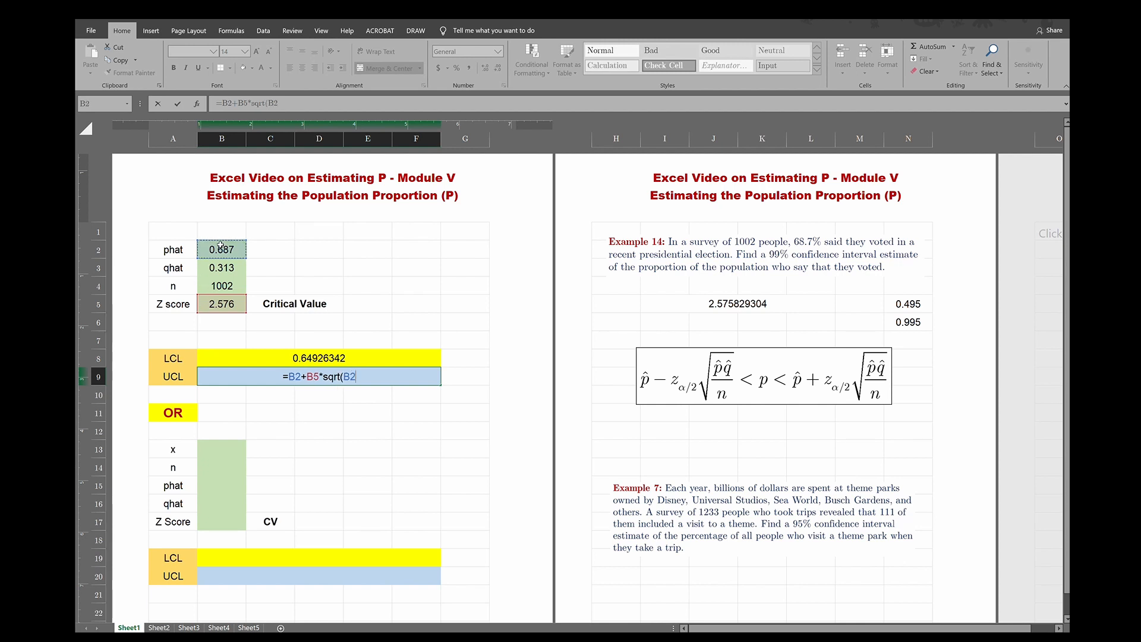
pyautogui.write('*')
pyautogui.click(217, 269)
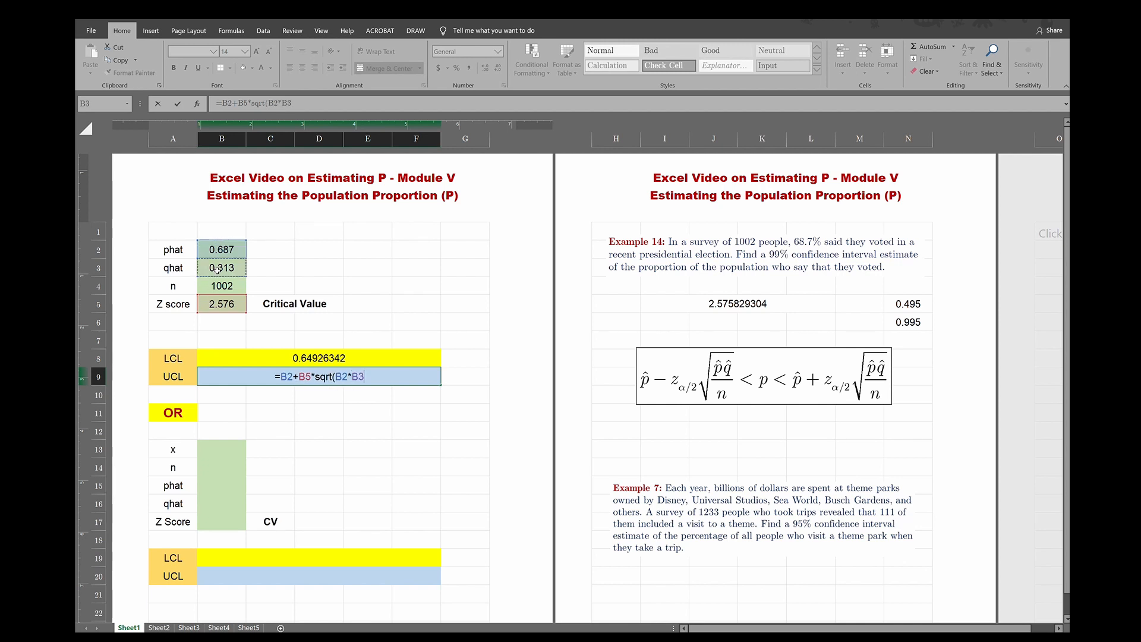
pyautogui.write('/')
pyautogui.click(214, 286)
pyautogui.write(')')
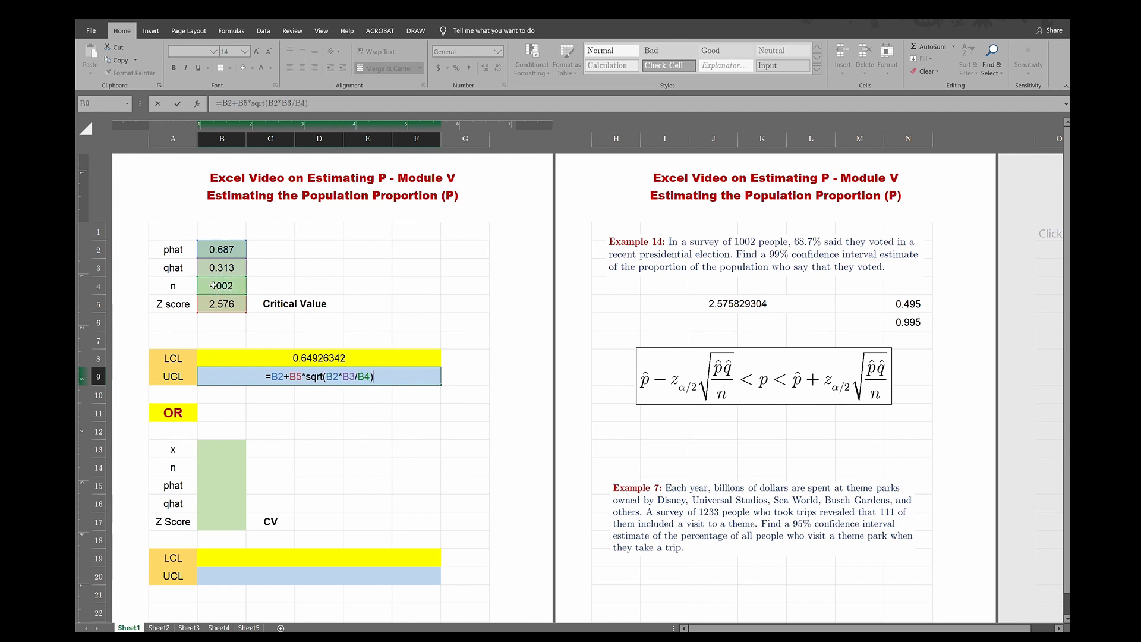
pyautogui.press('Return')
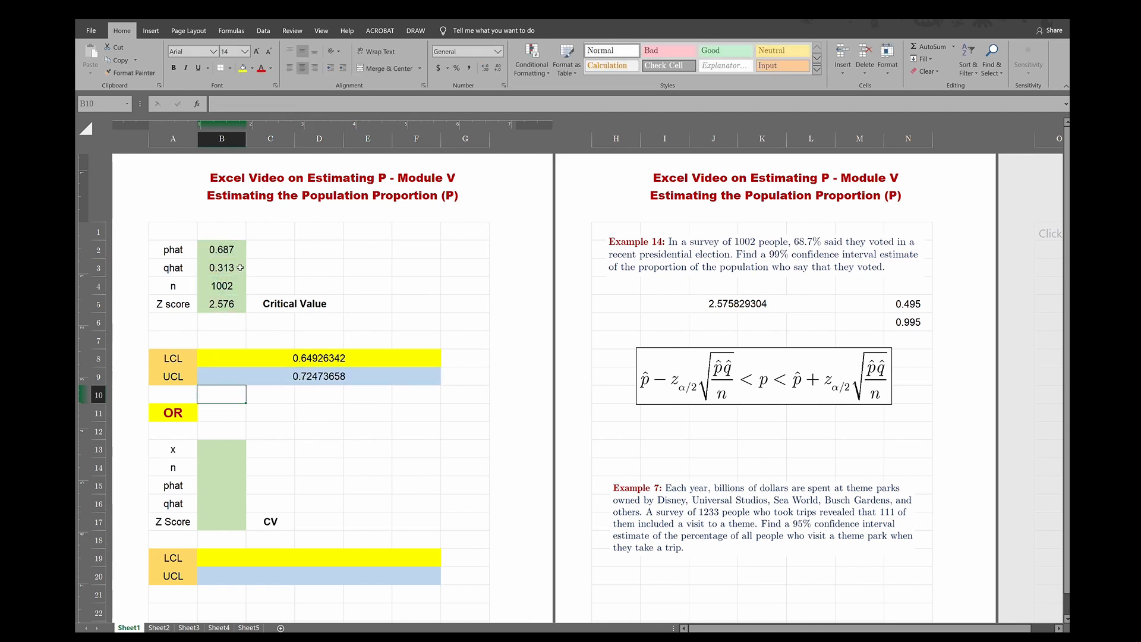
# Step: Enter the inequality text <p< in D11 beside the OR label
pyautogui.click(324, 410)
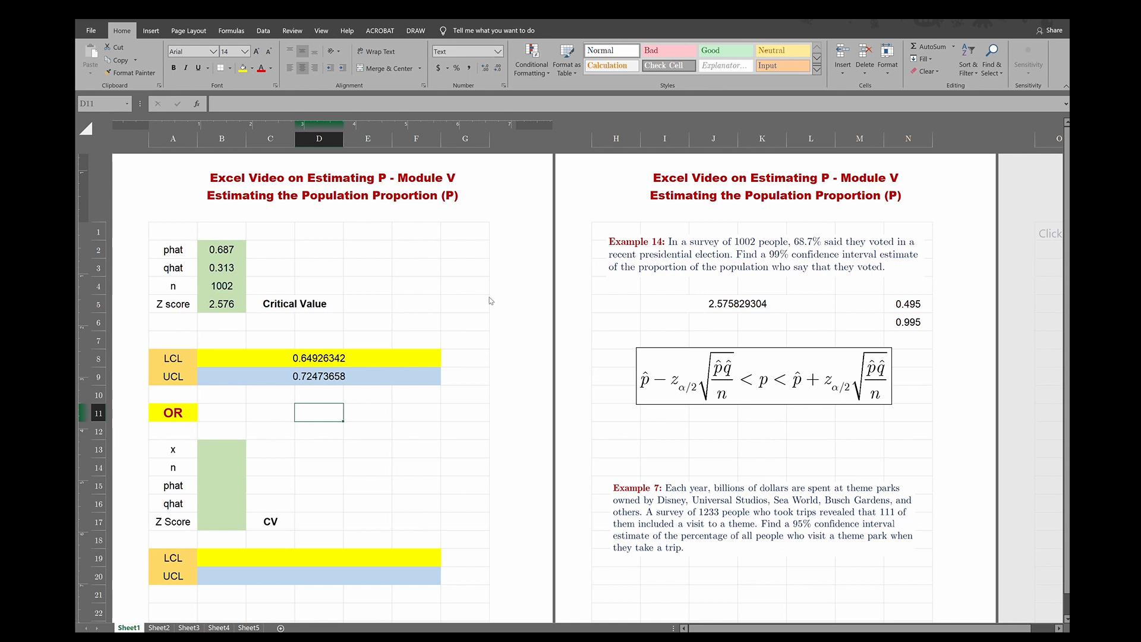
pyautogui.write('<p')
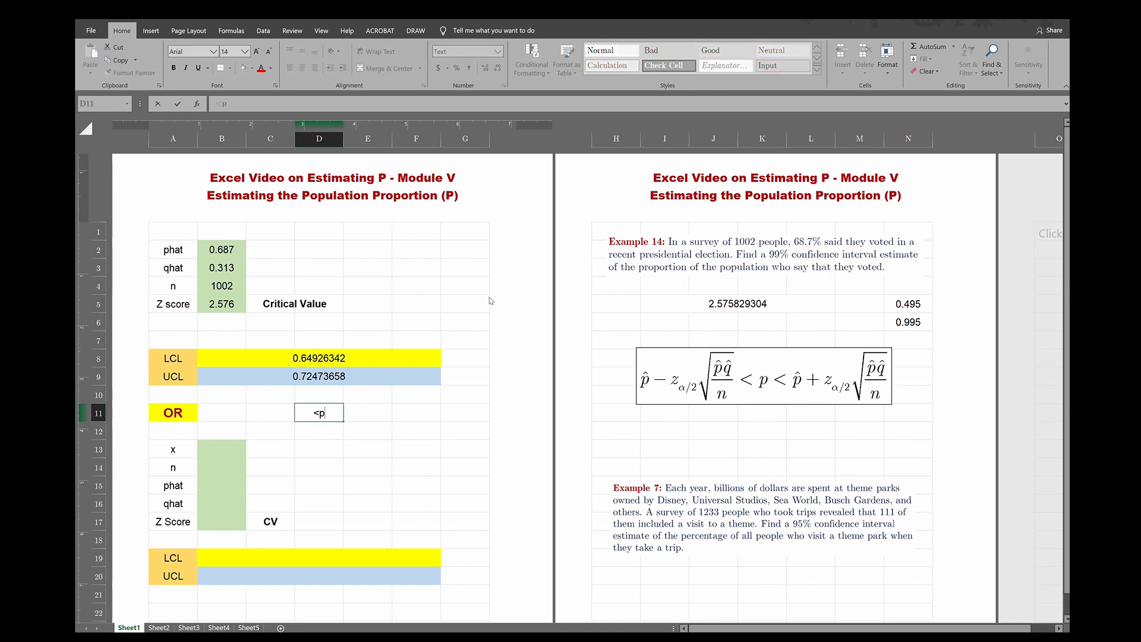
pyautogui.write('<')
pyautogui.click(275, 415)
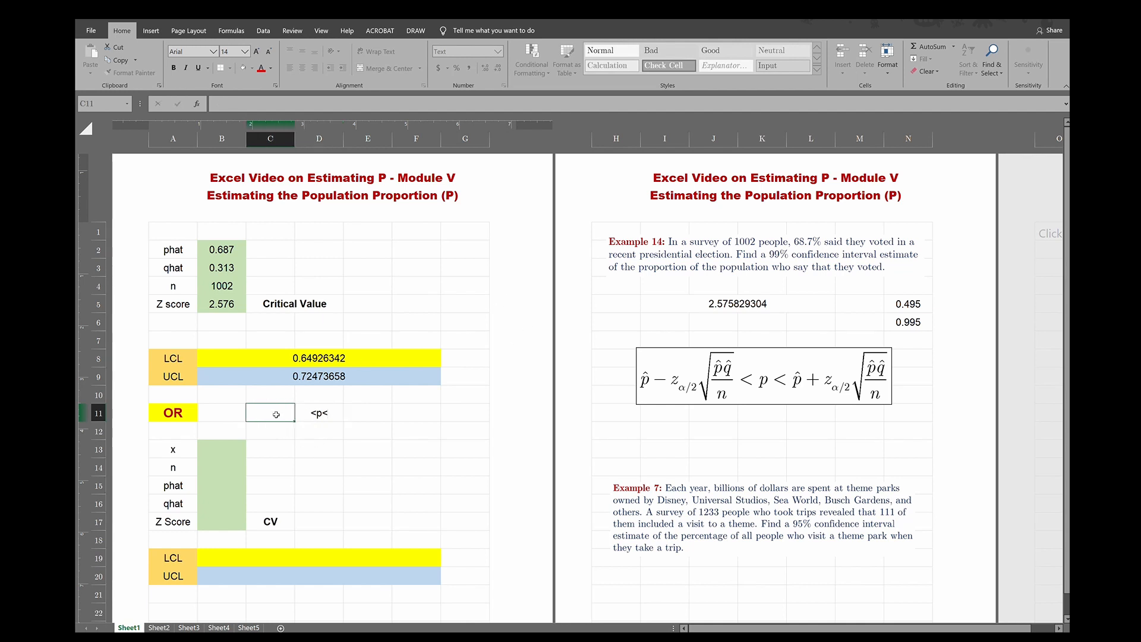
# Step: Reduce the first example's lower confidence limit in B8 to three displayed decimal places
pyautogui.click(319, 358)
pyautogui.click(498, 68)
pyautogui.click(498, 68)
pyautogui.click(498, 68)
pyautogui.click(498, 68)
pyautogui.click(498, 67)
pyautogui.click(497, 69)
pyautogui.click(486, 67)
# Step: Reduce the first example's upper confidence limit in B9 to three displayed decimal places
pyautogui.press('Down')
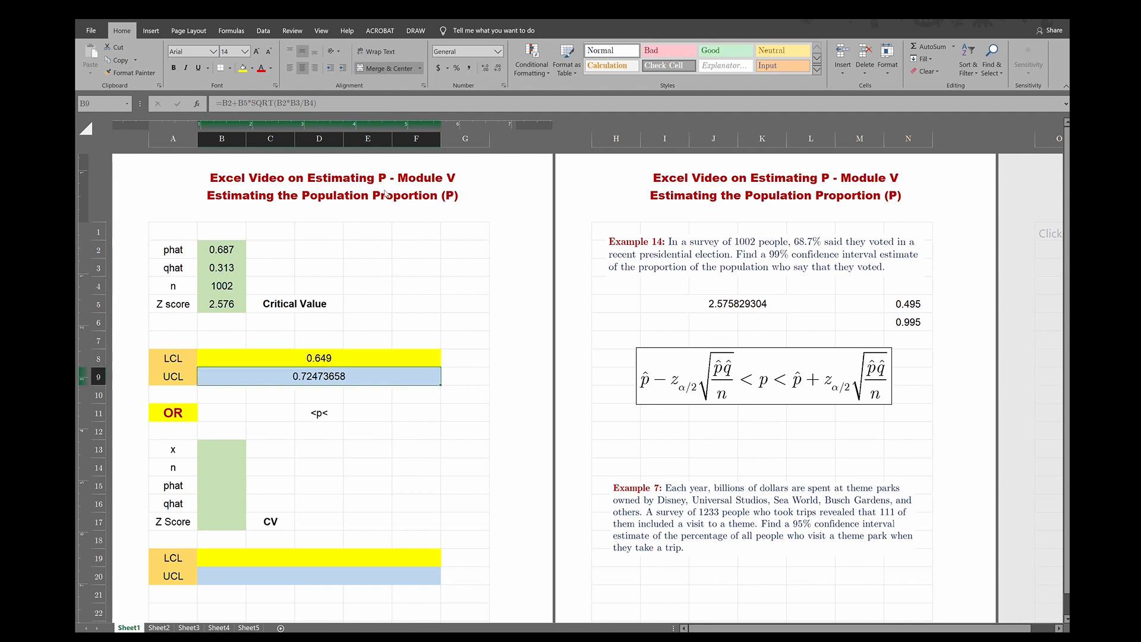
pyautogui.click(498, 68)
pyautogui.click(498, 67)
pyautogui.click(498, 68)
pyautogui.click(498, 68)
pyautogui.click(498, 67)
pyautogui.click(498, 67)
pyautogui.click(485, 68)
# Step: Complete the interval with 0.649 in C11 and 0.725 in E11, and fill C11:E11 with yellow
pyautogui.click(269, 416)
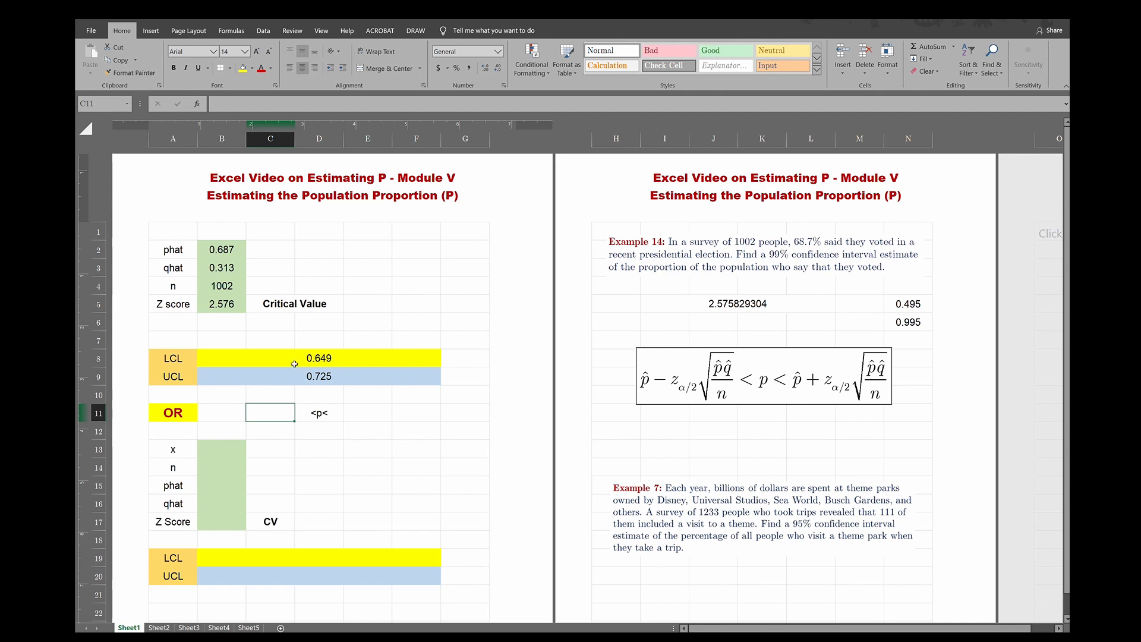
pyautogui.write('.')
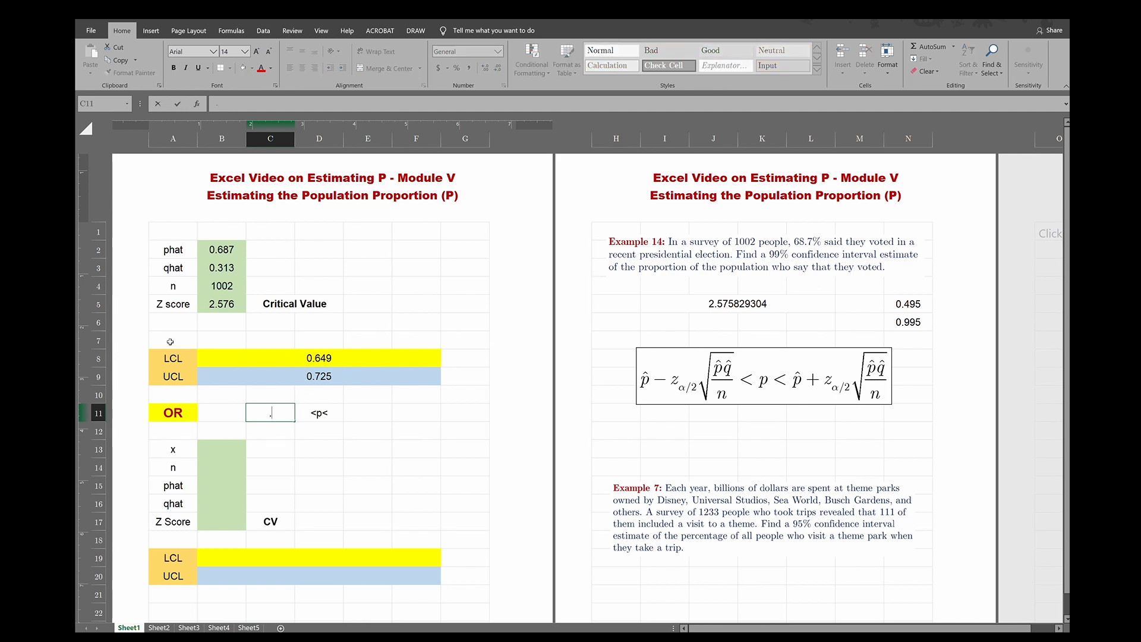
pyautogui.write('649')
pyautogui.click(369, 409)
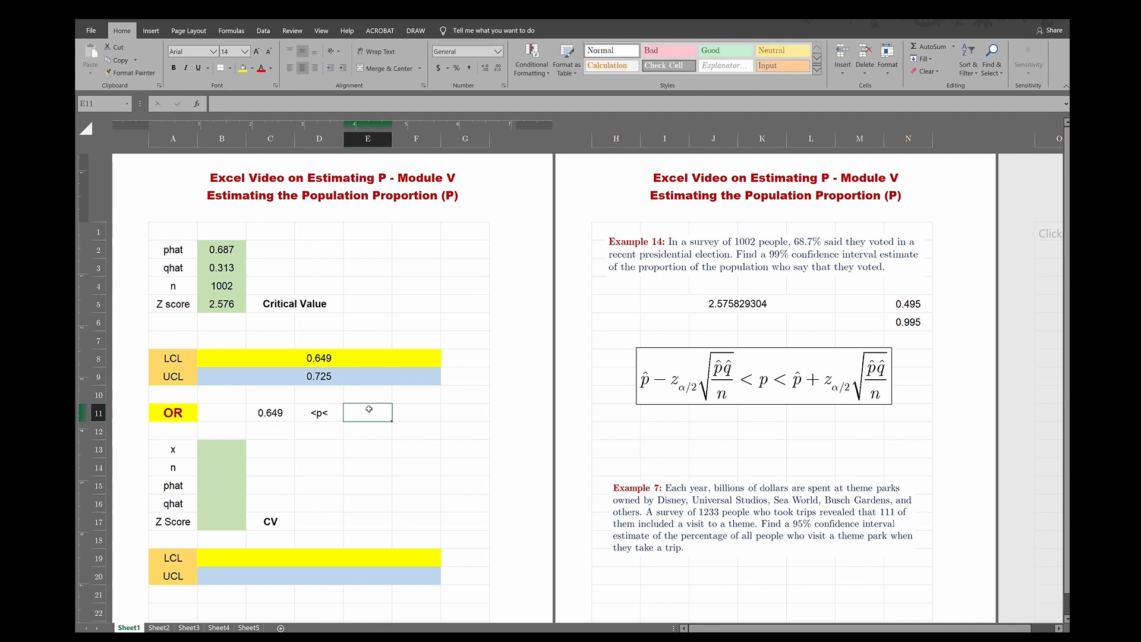
pyautogui.write('0.')
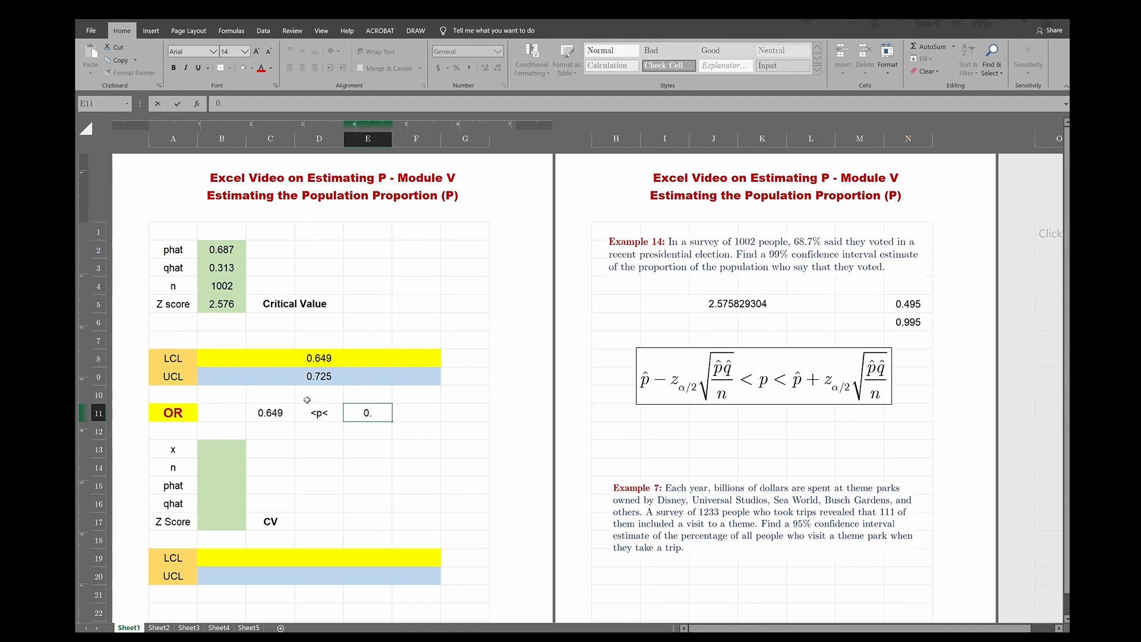
pyautogui.write('725')
pyautogui.press('Return')
pyautogui.moveTo(261, 411); pyautogui.dragTo(368, 418)
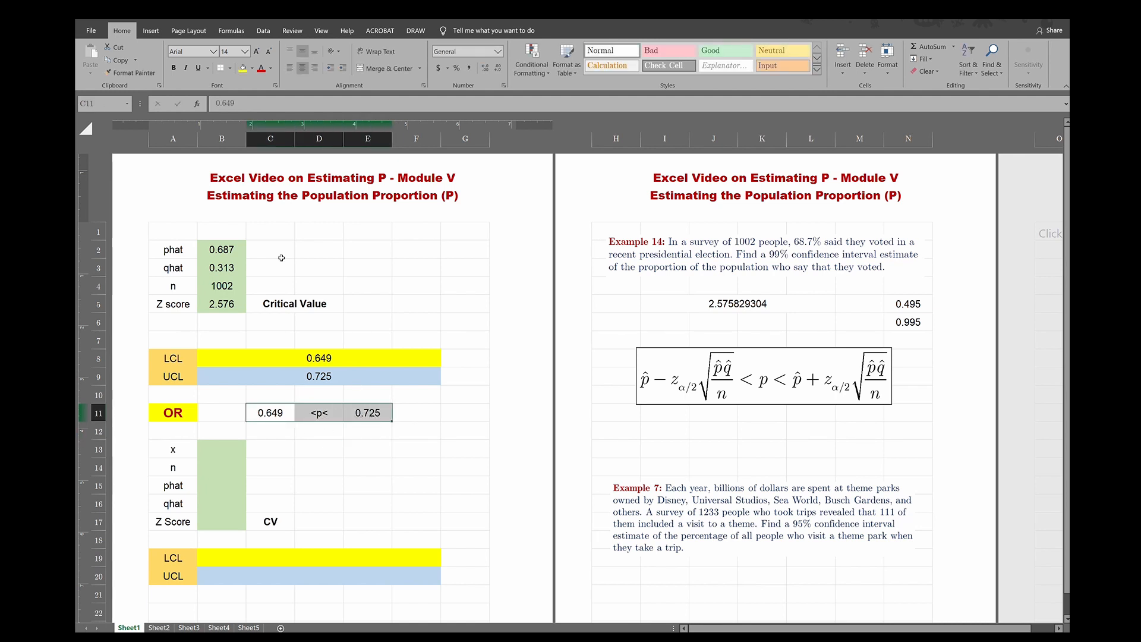
pyautogui.click(243, 68)
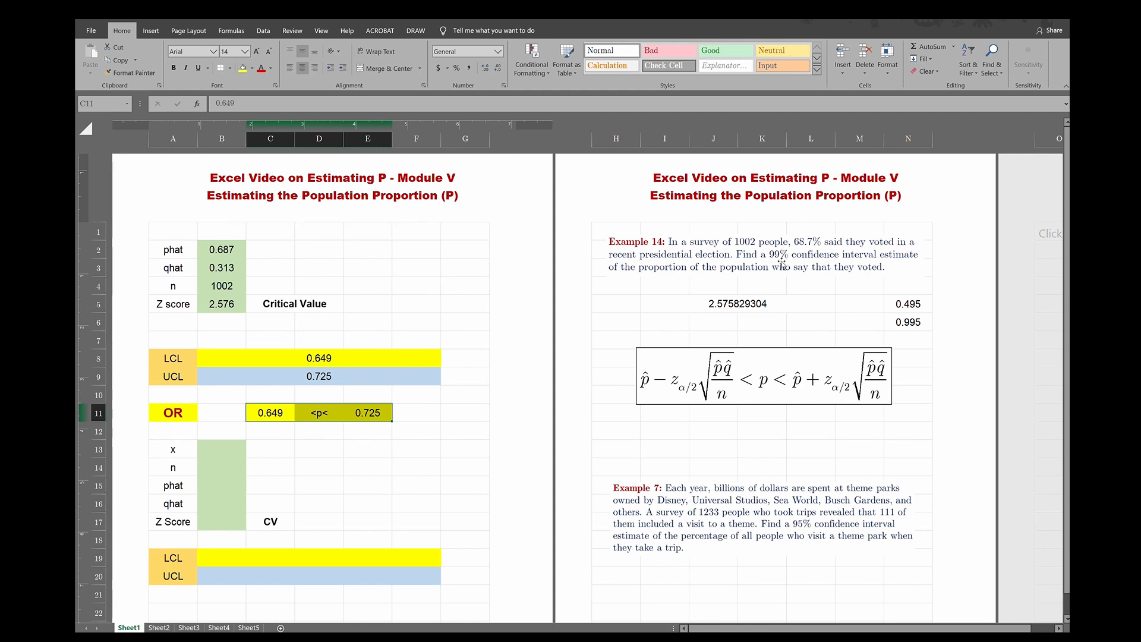
# Step: Enter Example 7's sample size 1233 as n in B14 and its success count 111 as x in B13
pyautogui.scroll(-4, 780, 260)
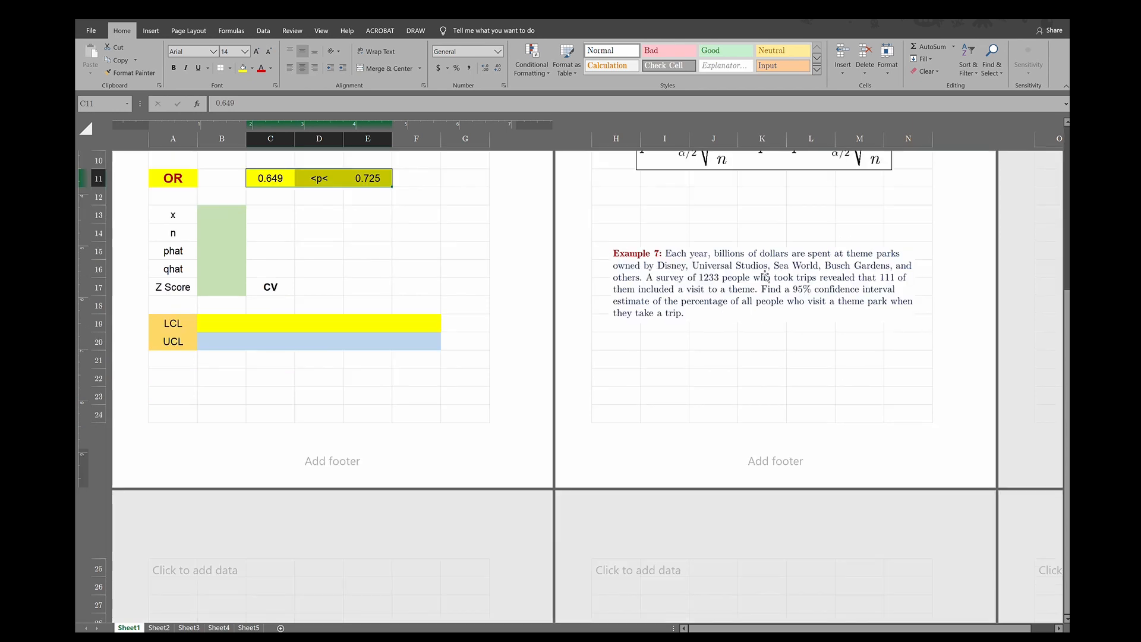
pyautogui.scroll(2, 765, 277)
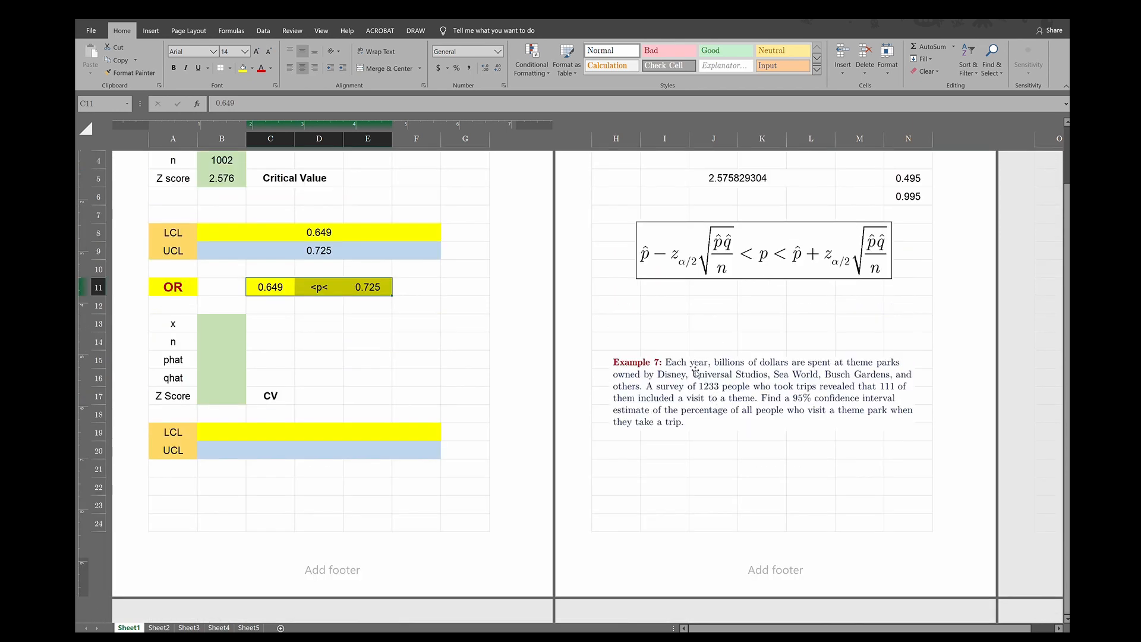
pyautogui.click(694, 374)
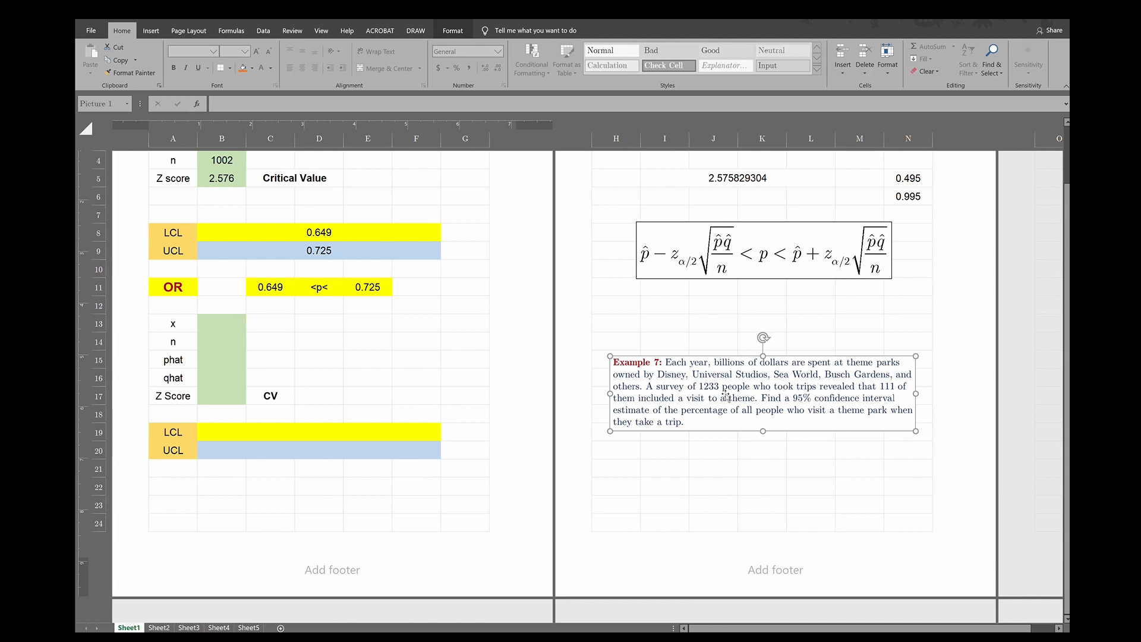
pyautogui.click(218, 342)
pyautogui.write('1233')
pyautogui.click(226, 322)
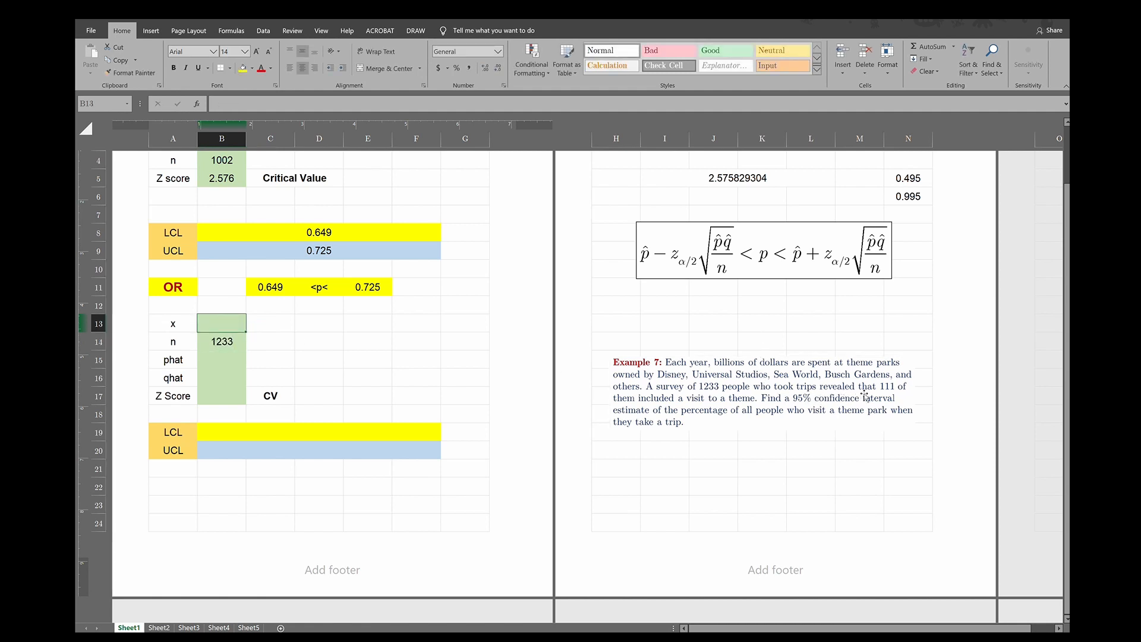
pyautogui.write('111')
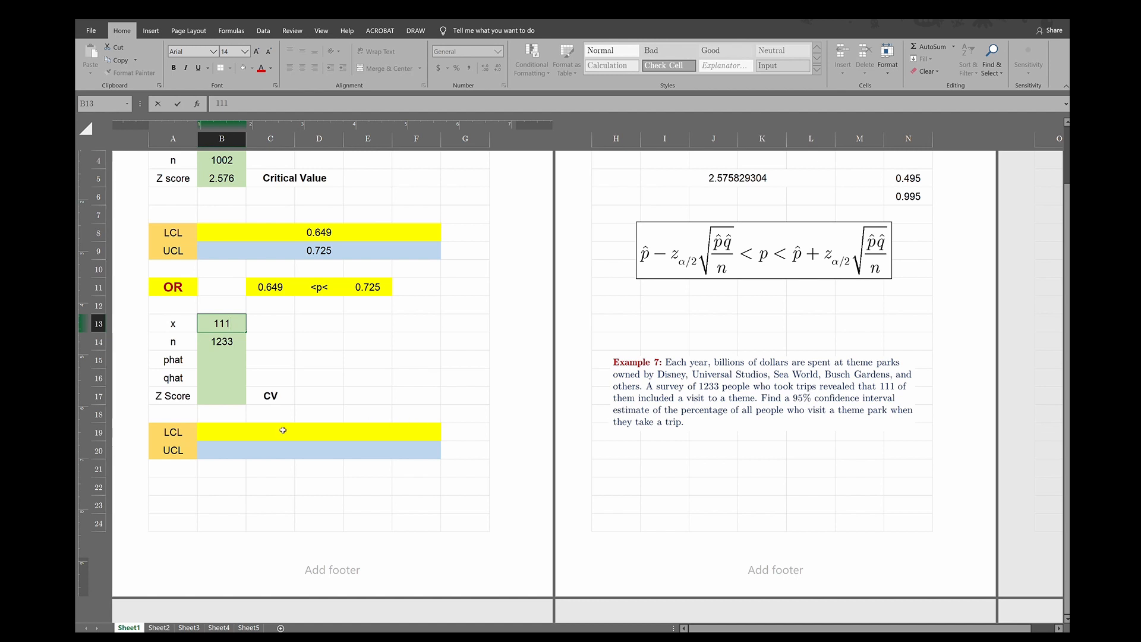
pyautogui.click(226, 394)
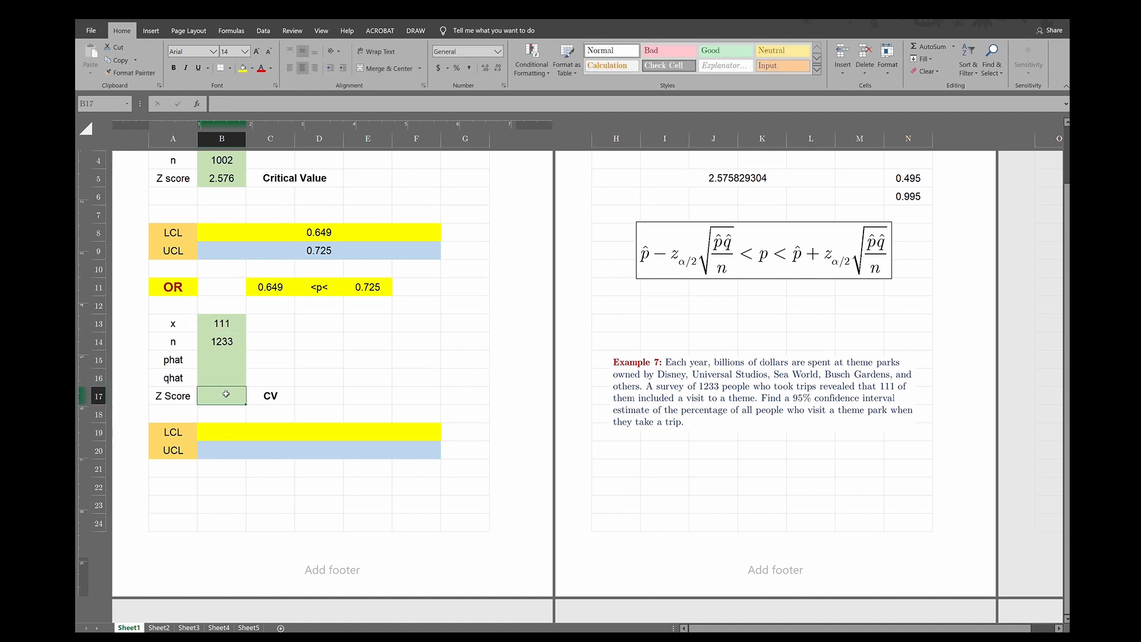
# Step: Merge and center H20:K20 below Example 7, and compute half the confidence level in N20 with =.95/2
pyautogui.moveTo(623, 450); pyautogui.dragTo(773, 450)
pyautogui.click(359, 66)
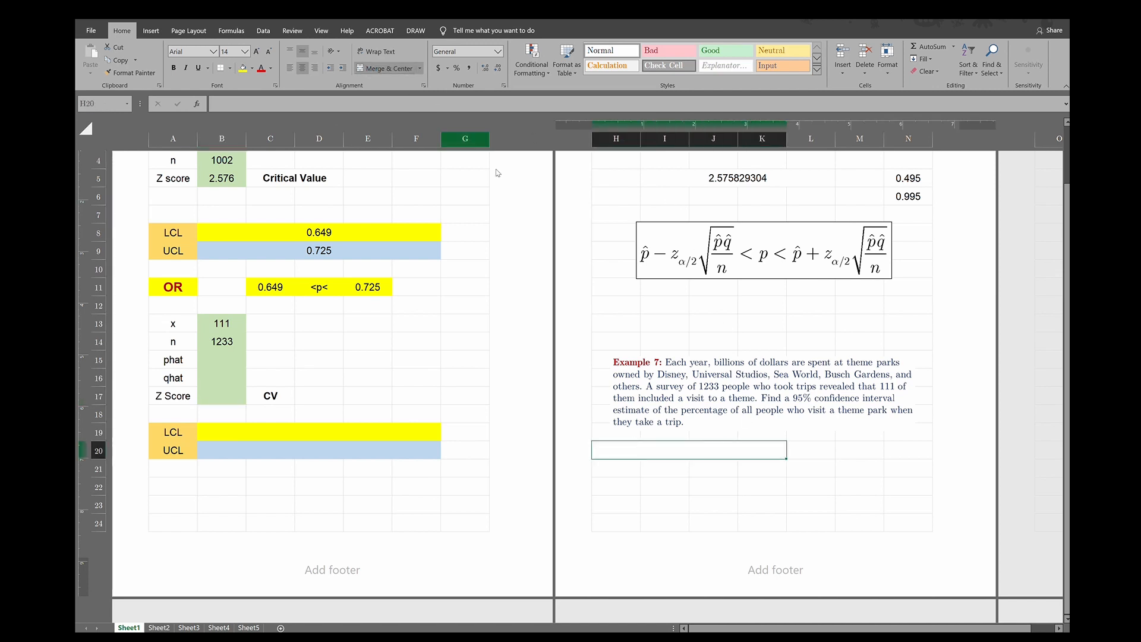
pyautogui.click(897, 445)
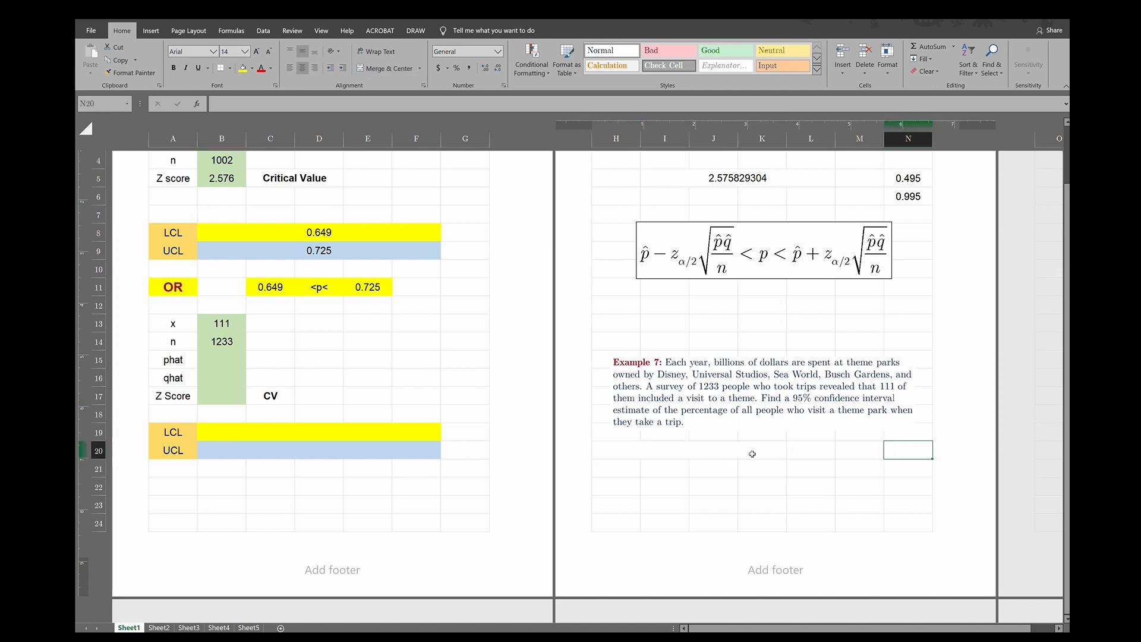
pyautogui.write('=')
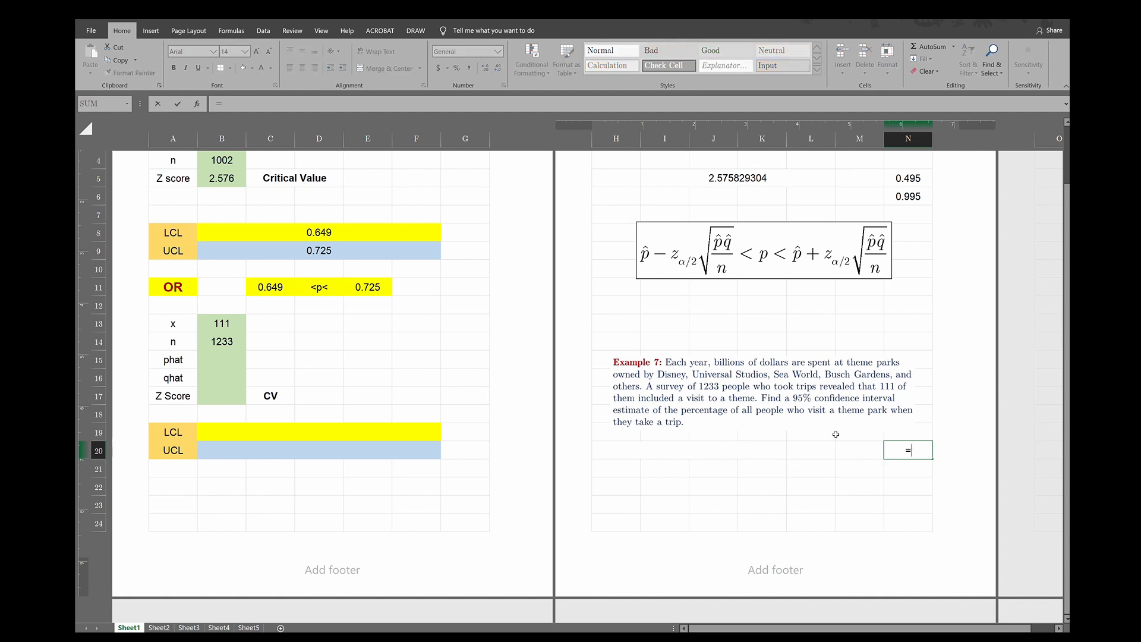
pyautogui.write('.5')
pyautogui.press('BackSpace')
pyautogui.write('95/2')
pyautogui.press('Return')
# Step: Compute the cumulative area for the 95% level in N21 with =N20+.5
pyautogui.write('=')
pyautogui.click(907, 450)
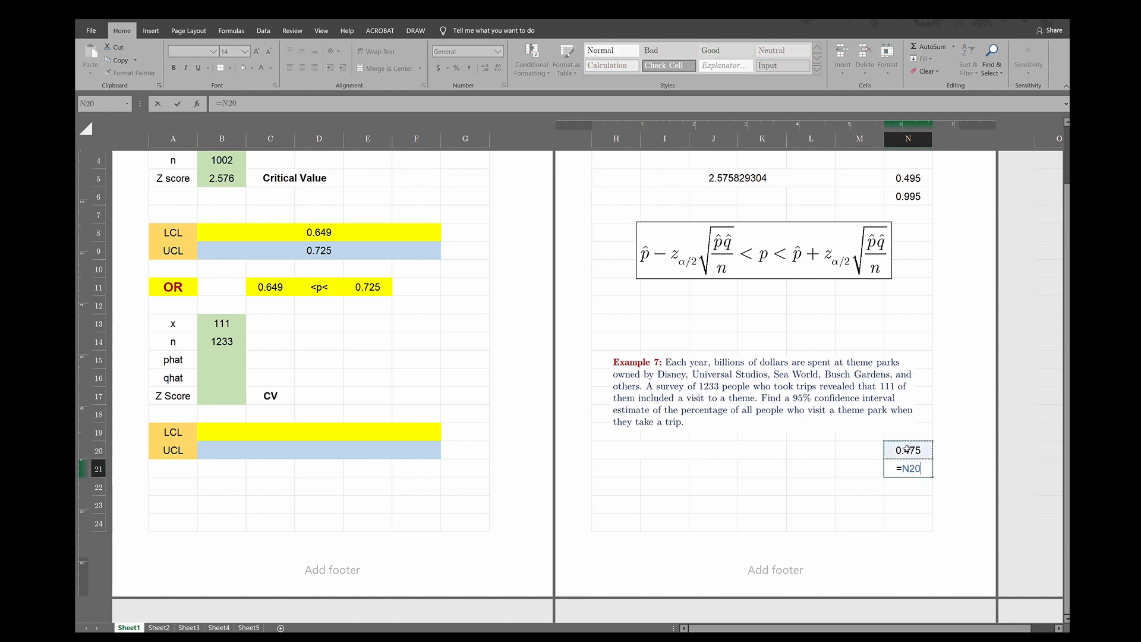
pyautogui.write('+.5')
pyautogui.press('Return')
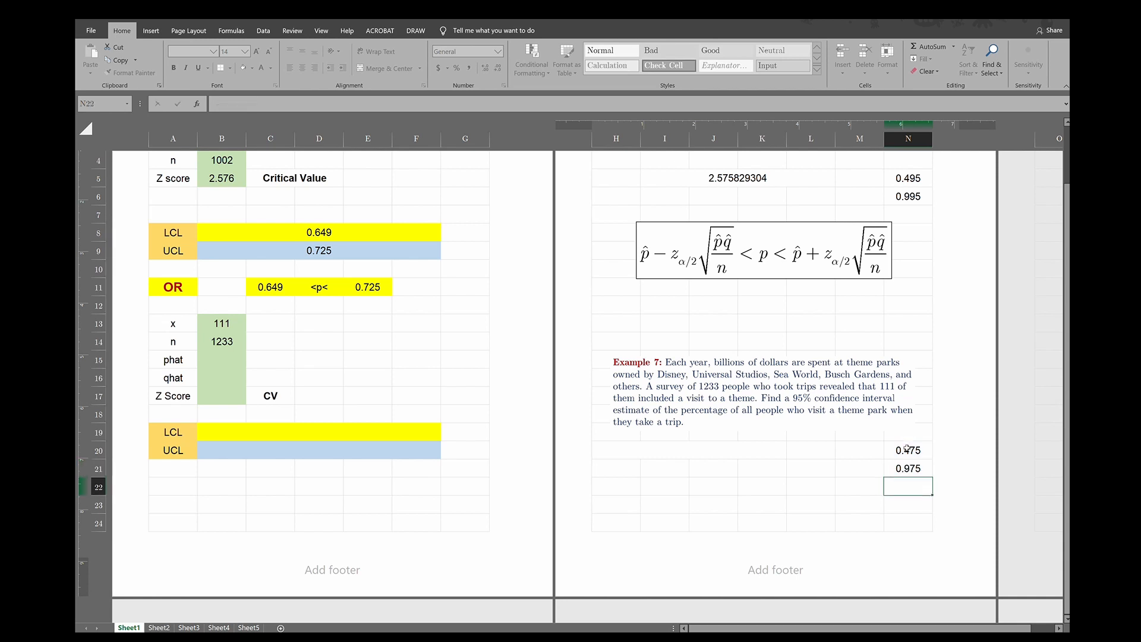
# Step: Compute Example 7's critical value in the merged cell H20 with =NORM.S.INV(N21)
pyautogui.click(688, 450)
pyautogui.write('=NO')
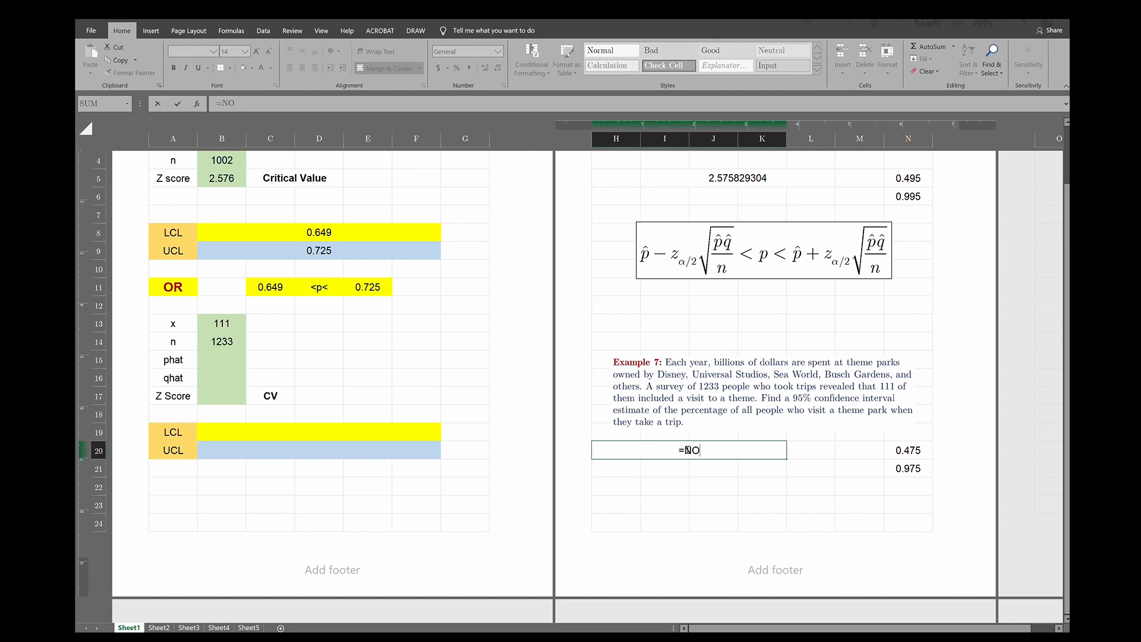
pyautogui.write('RM.S.INV(')
pyautogui.click(894, 469)
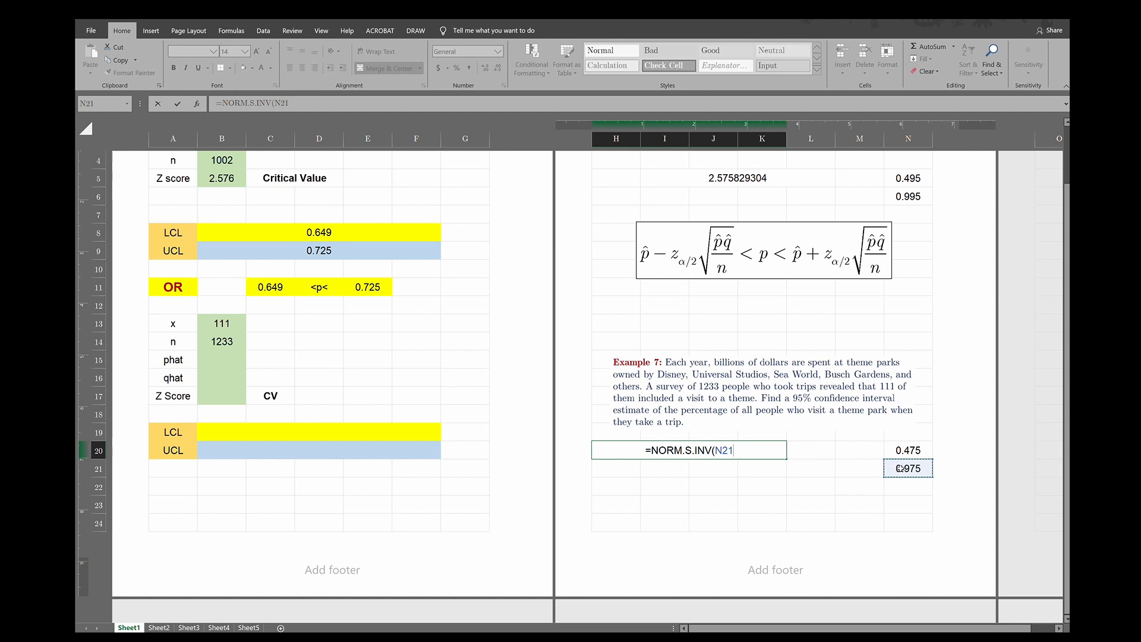
pyautogui.press('Return')
# Step: Reduce the critical value in H20 to two displayed decimal places
pyautogui.press('Up')
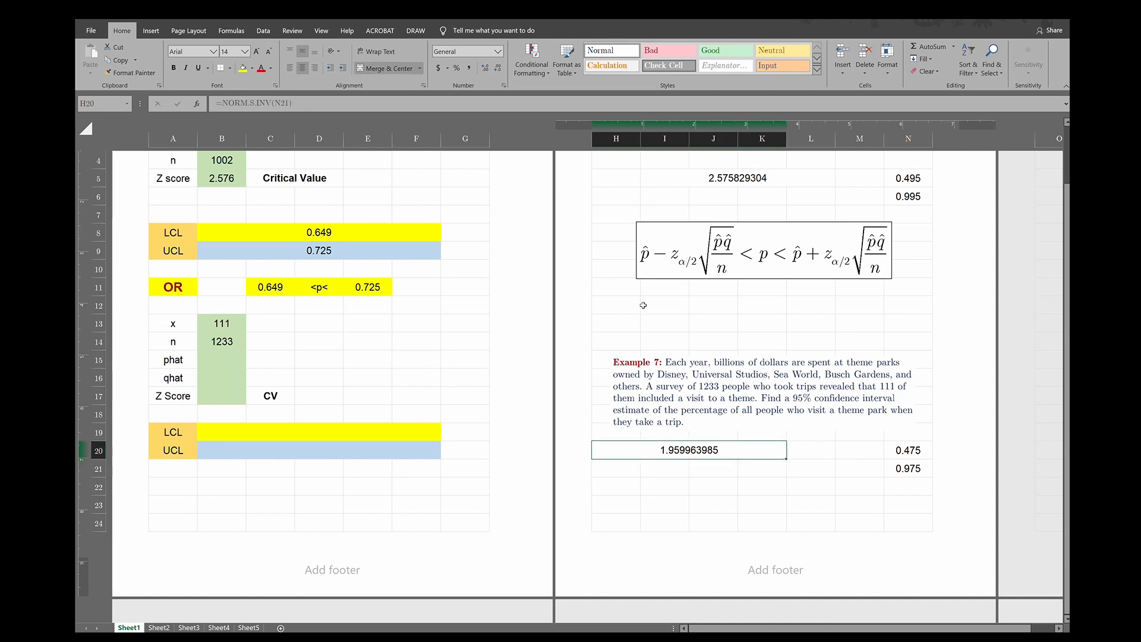
pyautogui.click(485, 69)
pyautogui.click(497, 68)
pyautogui.click(497, 68)
pyautogui.click(496, 67)
pyautogui.click(497, 68)
pyautogui.click(496, 67)
pyautogui.click(497, 67)
pyautogui.click(497, 68)
pyautogui.click(497, 68)
# Step: Enter the rounded critical value 1.96 as Example 7's Z Score in B17
pyautogui.click(215, 395)
pyautogui.write('1.96')
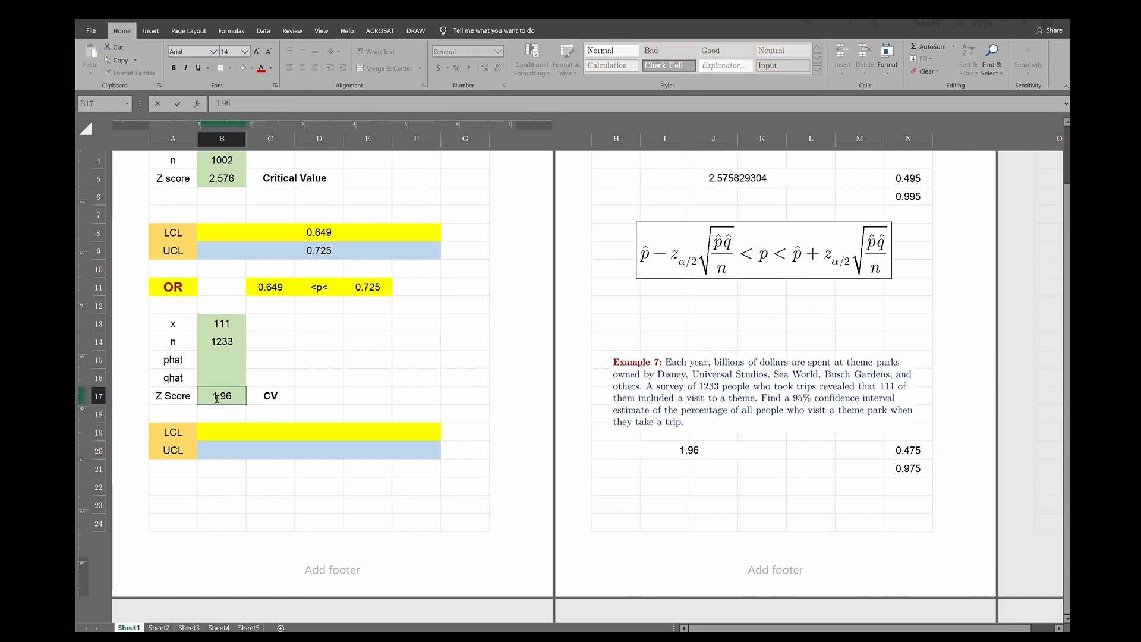
pyautogui.click(227, 360)
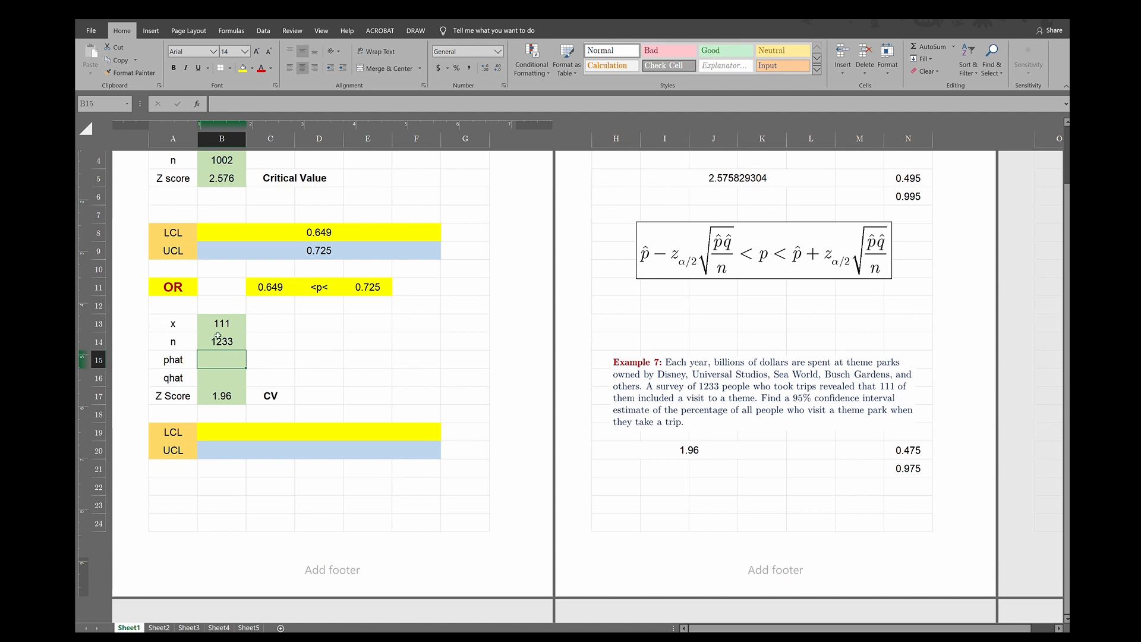
# Step: Calculate Example 7's phat in B15 by dividing x by n with =B13/B14
pyautogui.click(210, 316)
pyautogui.click(210, 342)
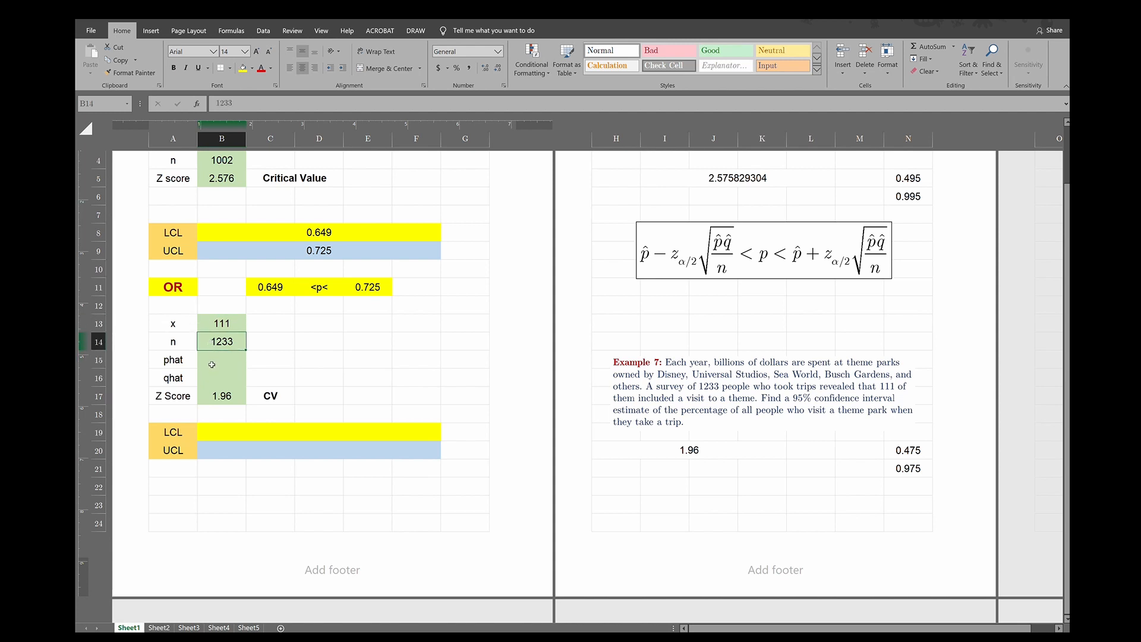
pyautogui.click(211, 362)
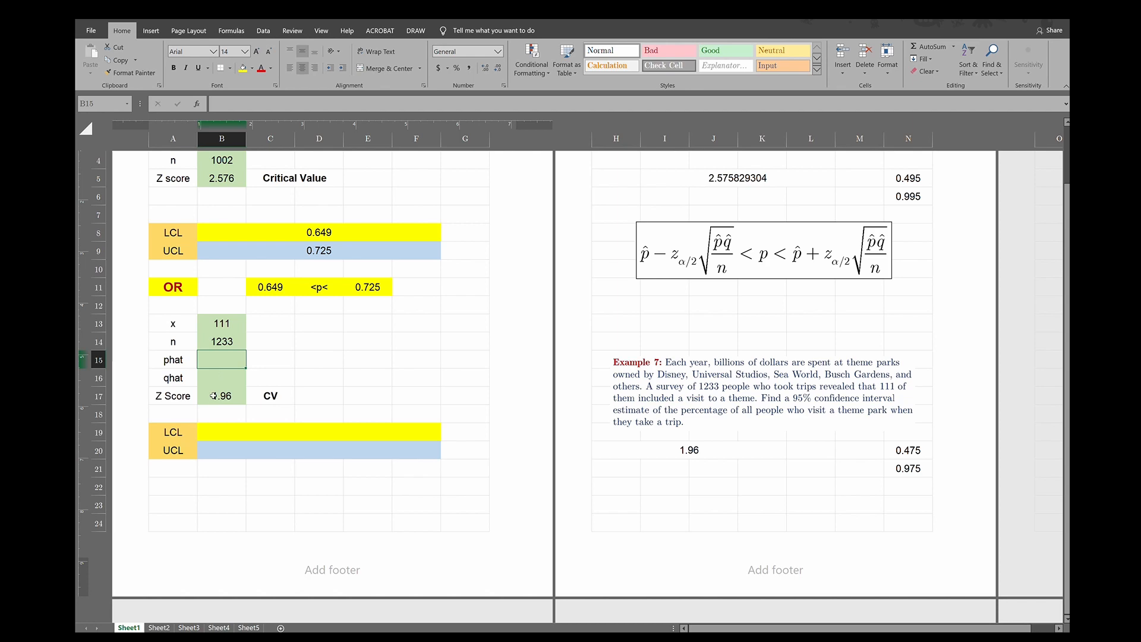
pyautogui.write('=')
pyautogui.click(216, 323)
pyautogui.write('/')
pyautogui.click(214, 344)
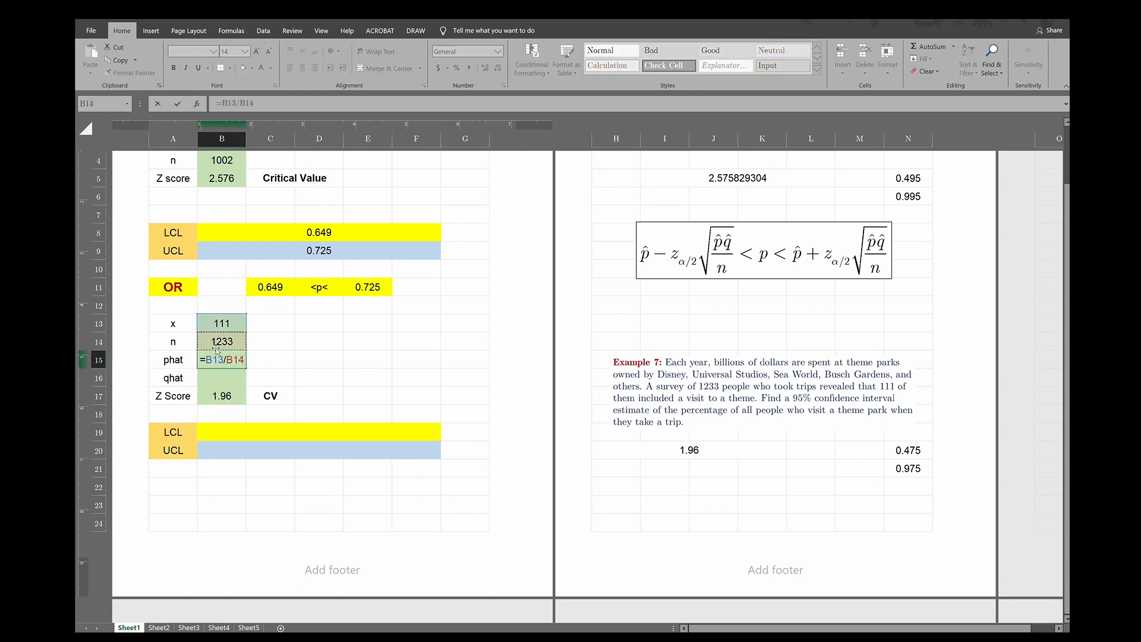
pyautogui.scroll(2, 214, 346)
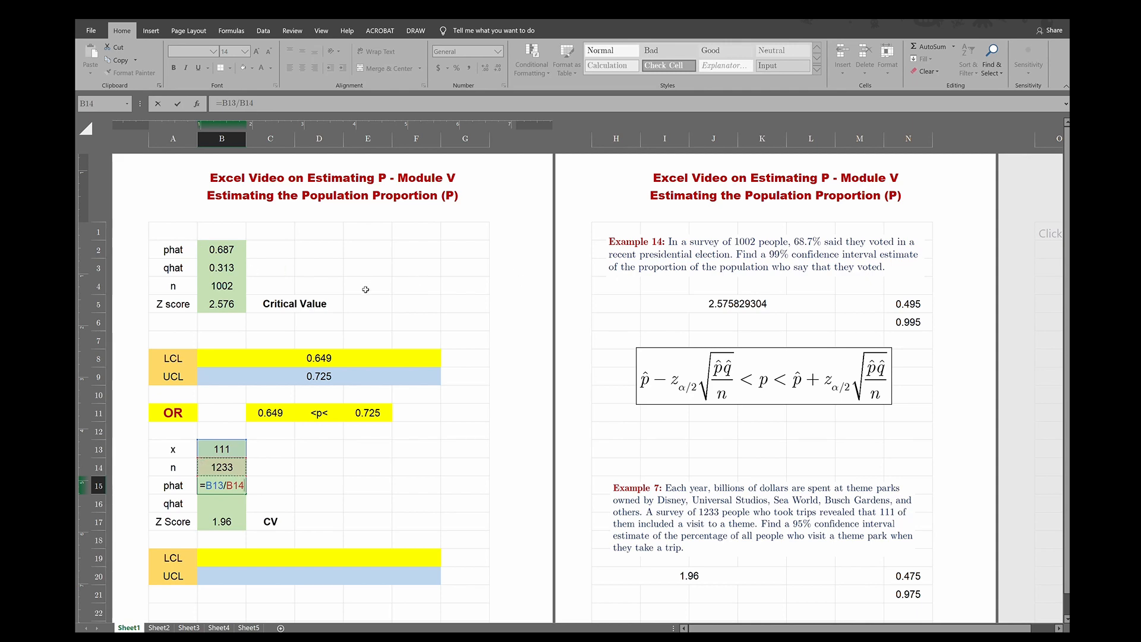
pyautogui.scroll(-4, 267, 416)
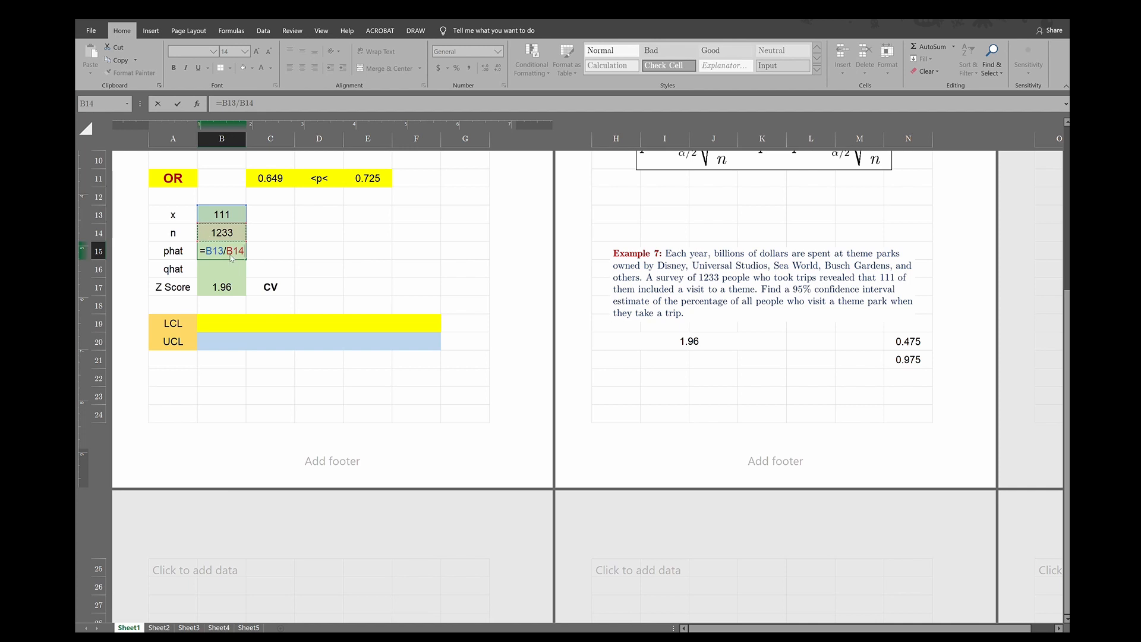
pyautogui.press('Return')
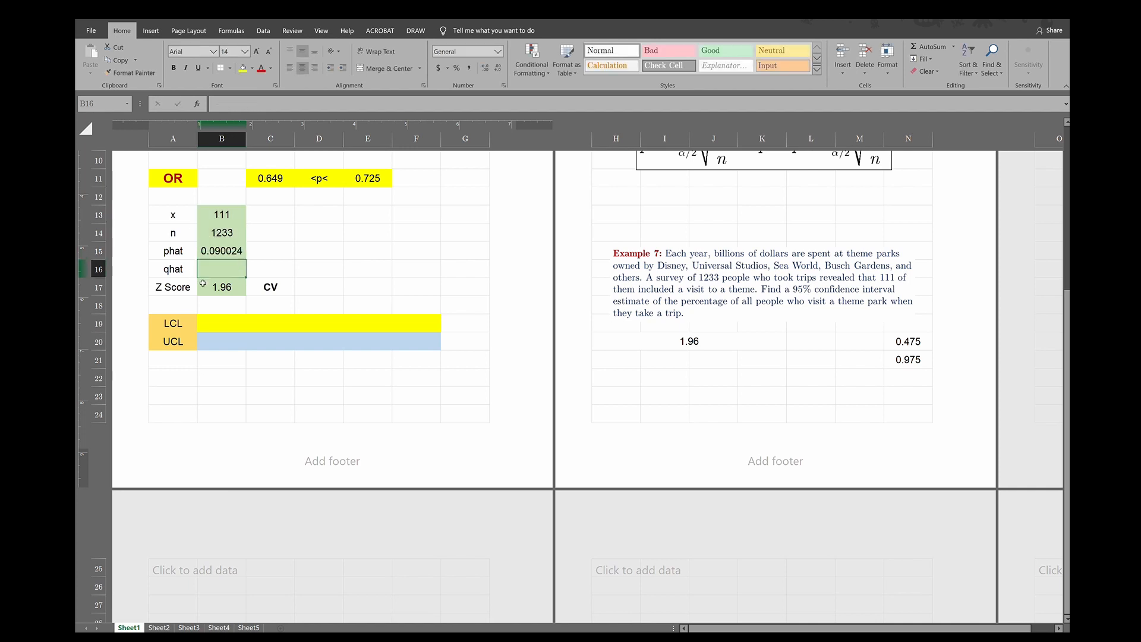
# Step: Calculate Example 7's qhat in B16 with =1-B15
pyautogui.write('=1-')
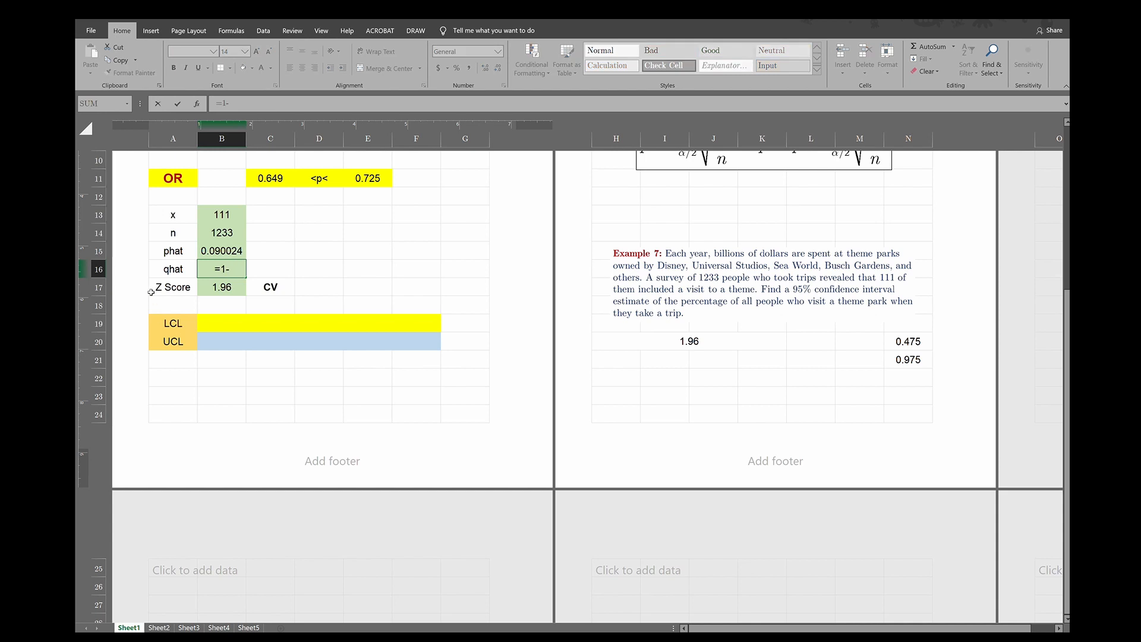
pyautogui.click(224, 250)
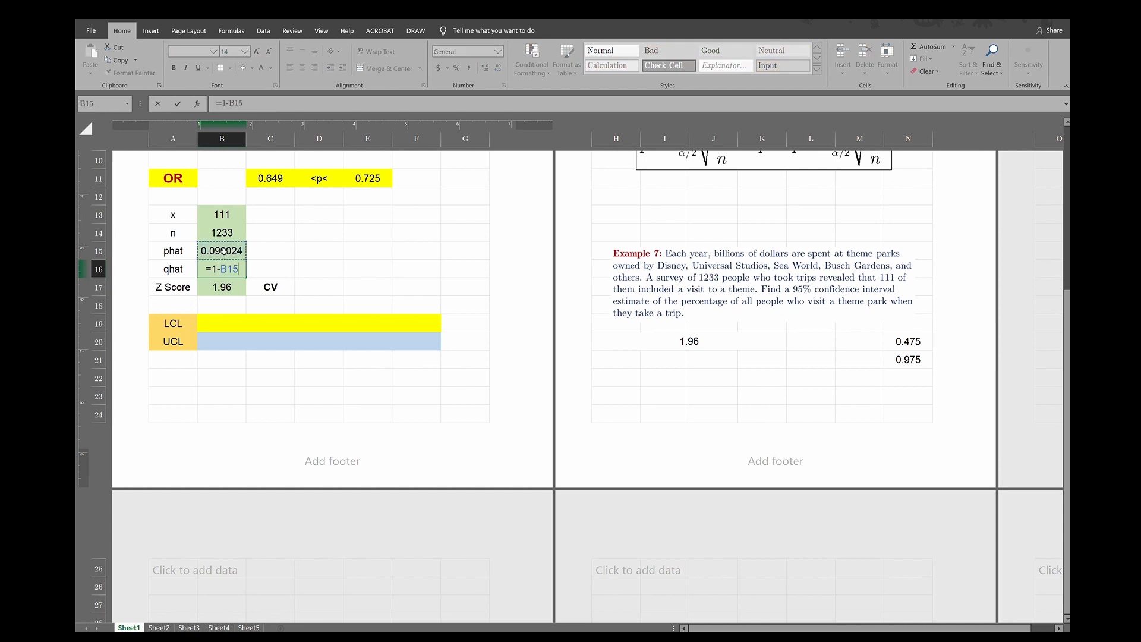
pyautogui.press('Return')
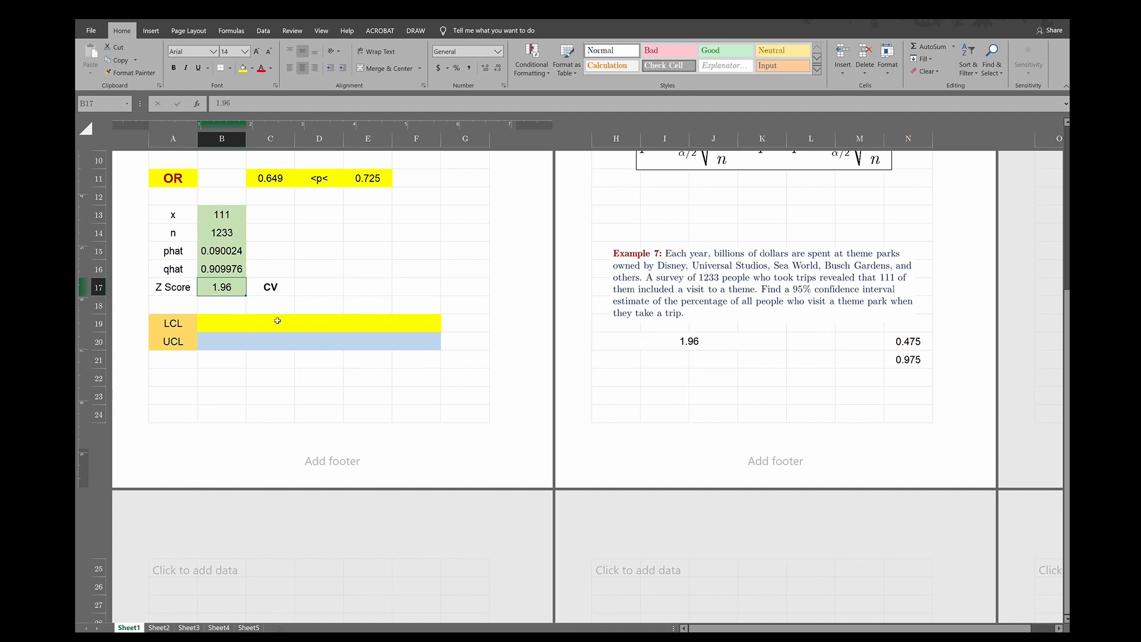
# Step: Move the interval equation below Example 7's text and calculate LCL in B19 with =B15-B17*SQRT(B15*B16/B14)
pyautogui.moveTo(712, 162); pyautogui.dragTo(693, 397)
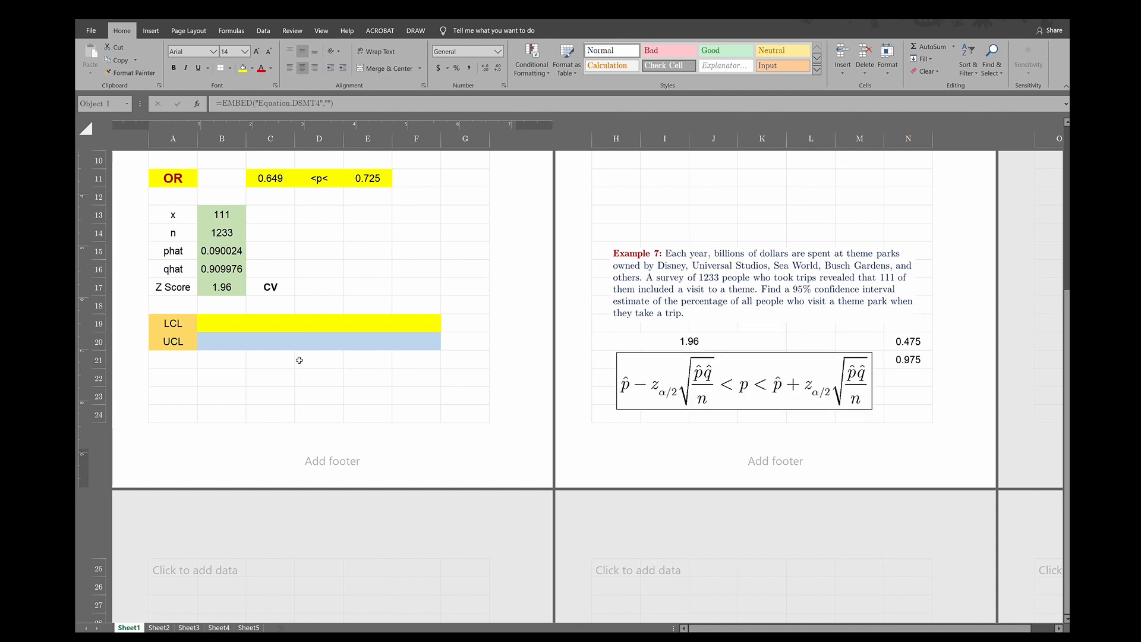
pyautogui.click(239, 329)
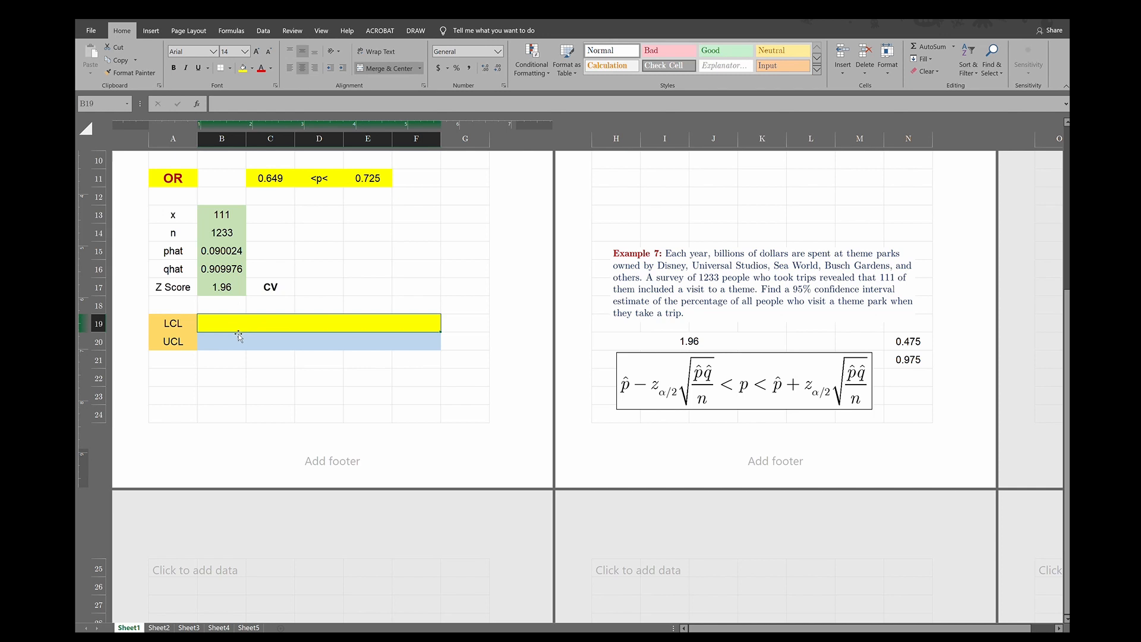
pyautogui.write('=')
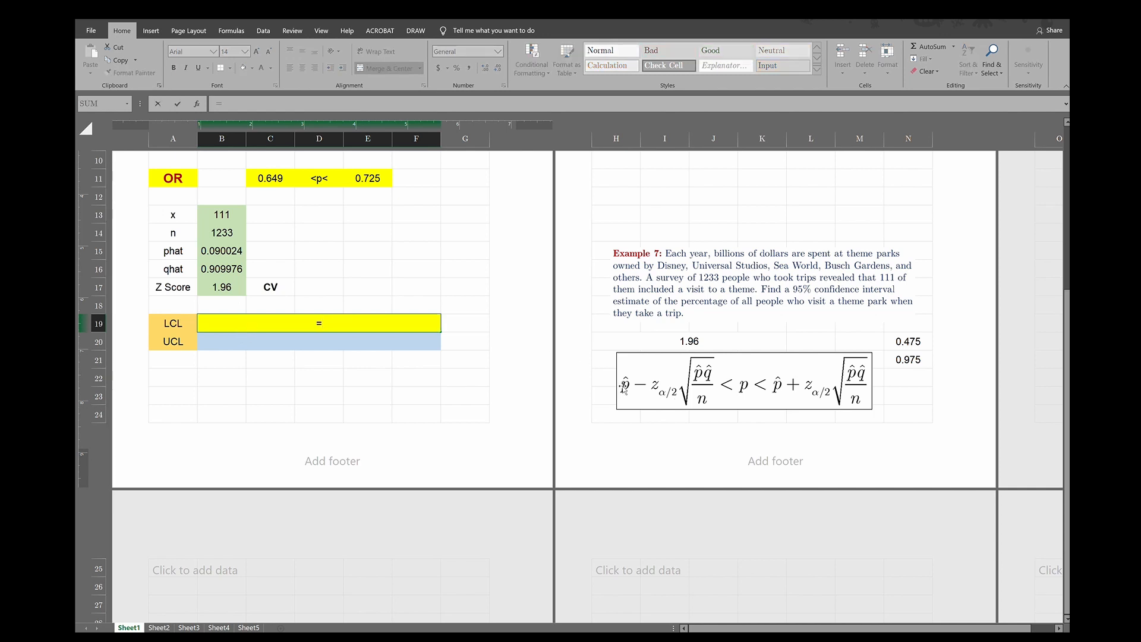
pyautogui.click(232, 251)
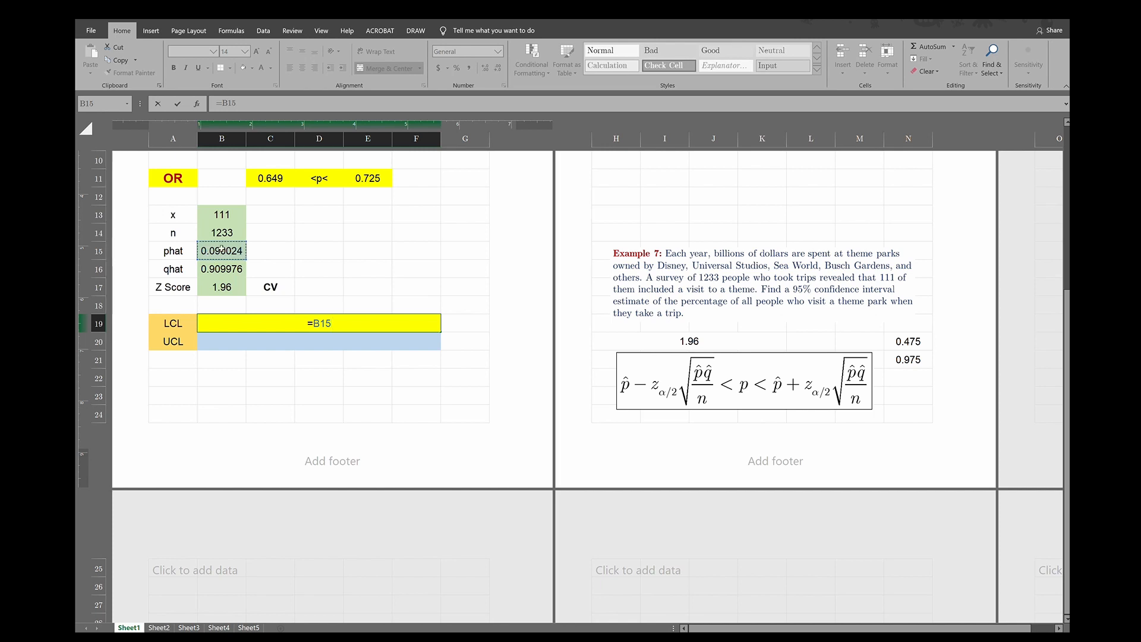
pyautogui.write('-')
pyautogui.click(223, 288)
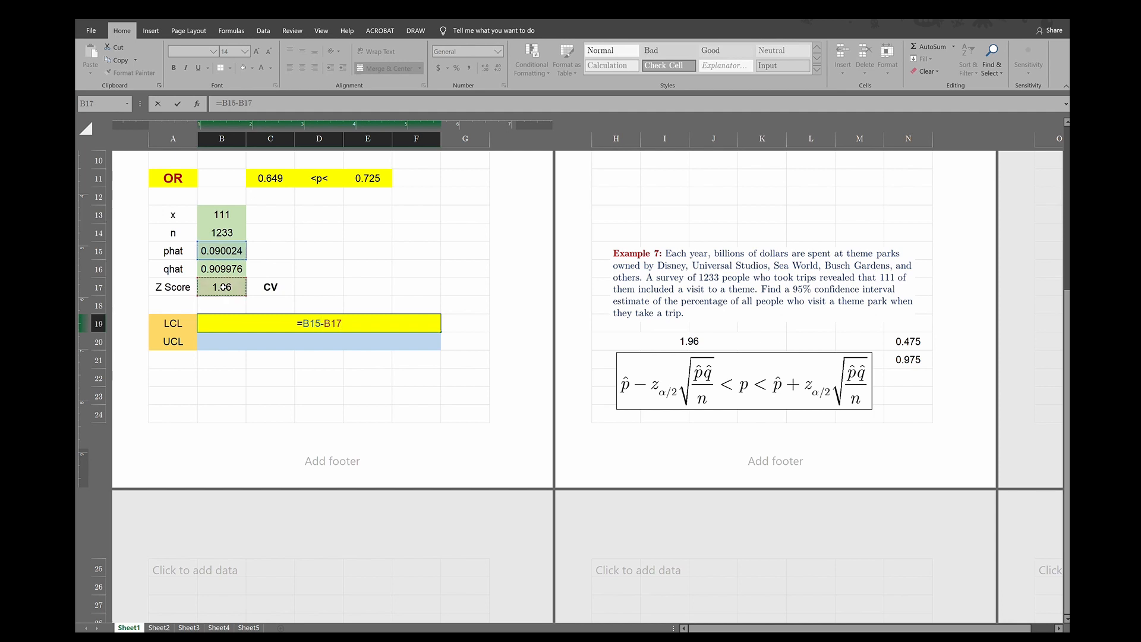
pyautogui.write('*sqrt9')
pyautogui.press('BackSpace')
pyautogui.write('(')
pyautogui.click(216, 250)
pyautogui.write('*')
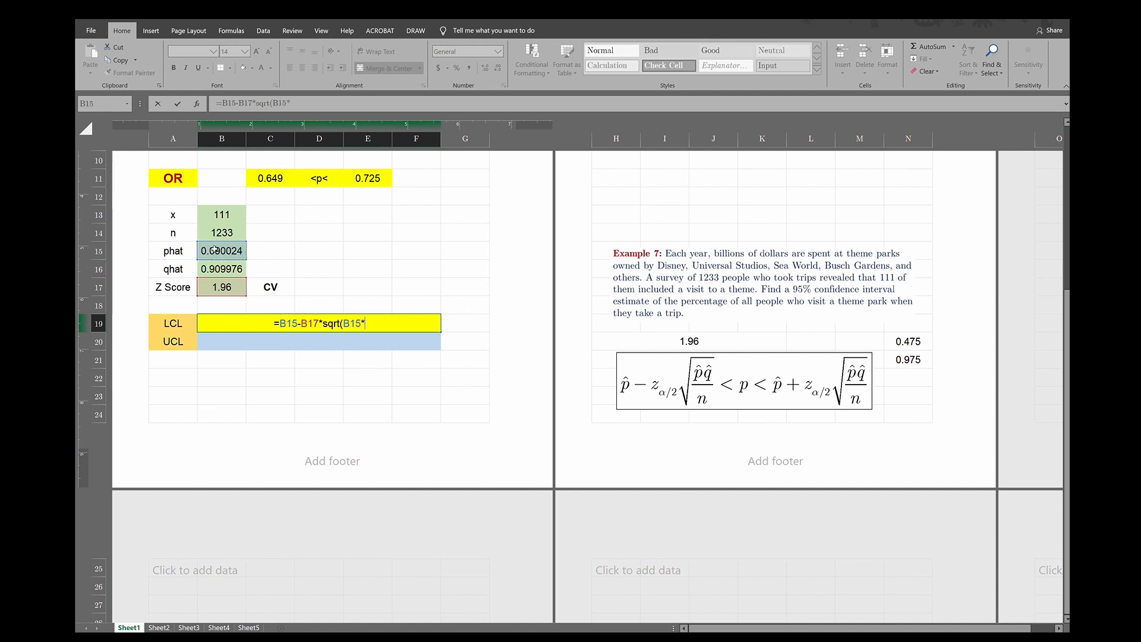
pyautogui.click(215, 268)
pyautogui.write('/')
pyautogui.click(208, 228)
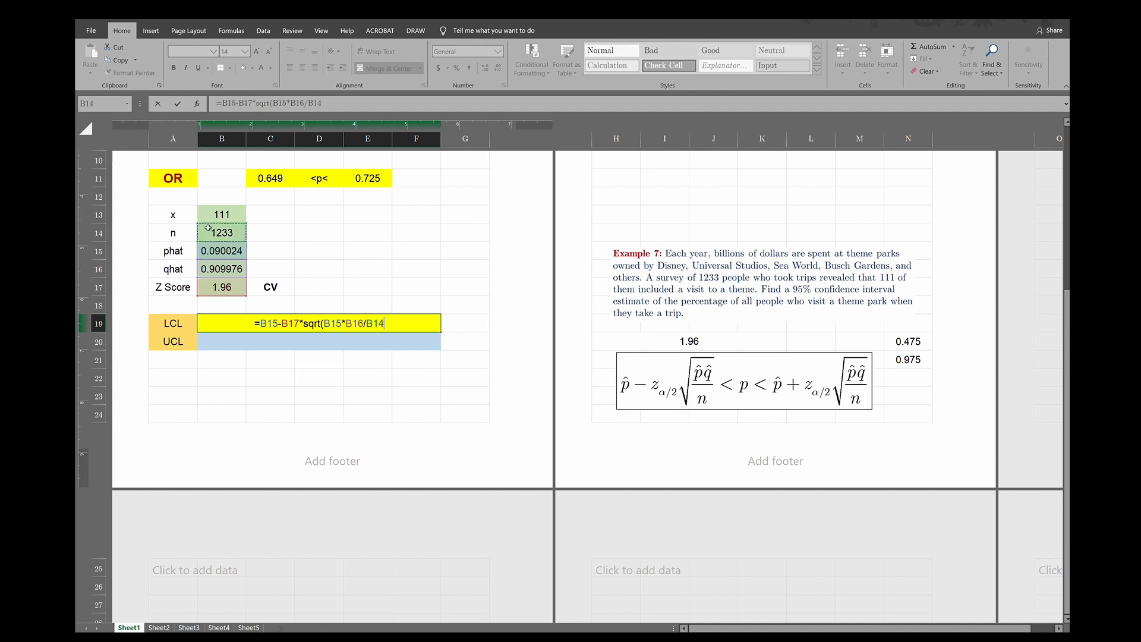
pyautogui.write(')')
pyautogui.press('Return')
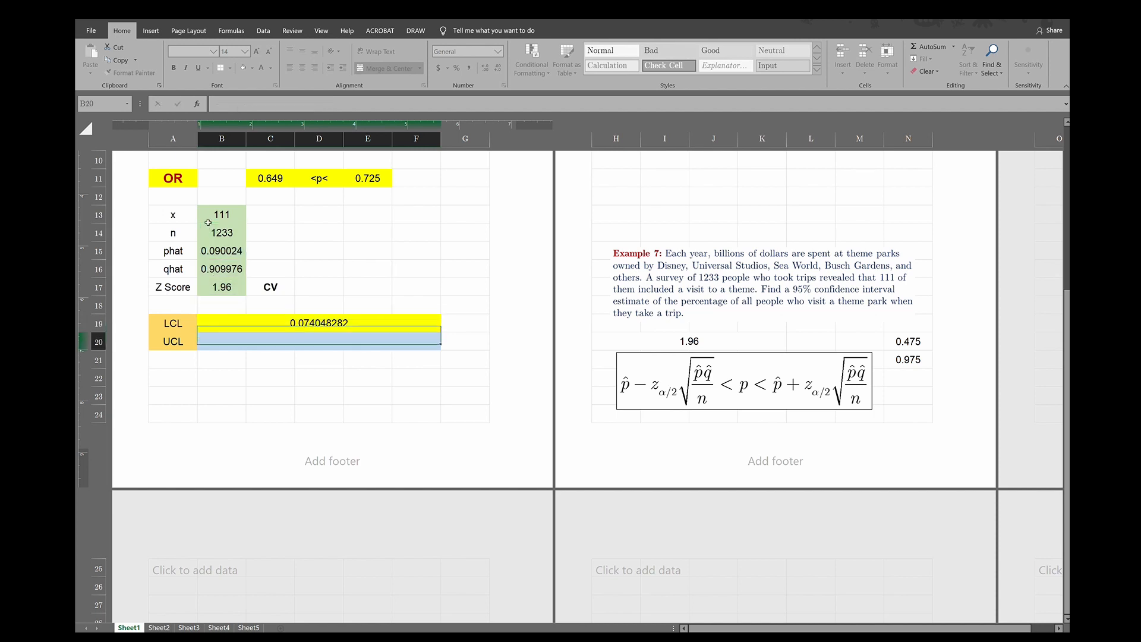
# Step: Calculate Example 7's UCL in B20 with =B15+B17*SQRT(B15*B16/B14)
pyautogui.write('=')
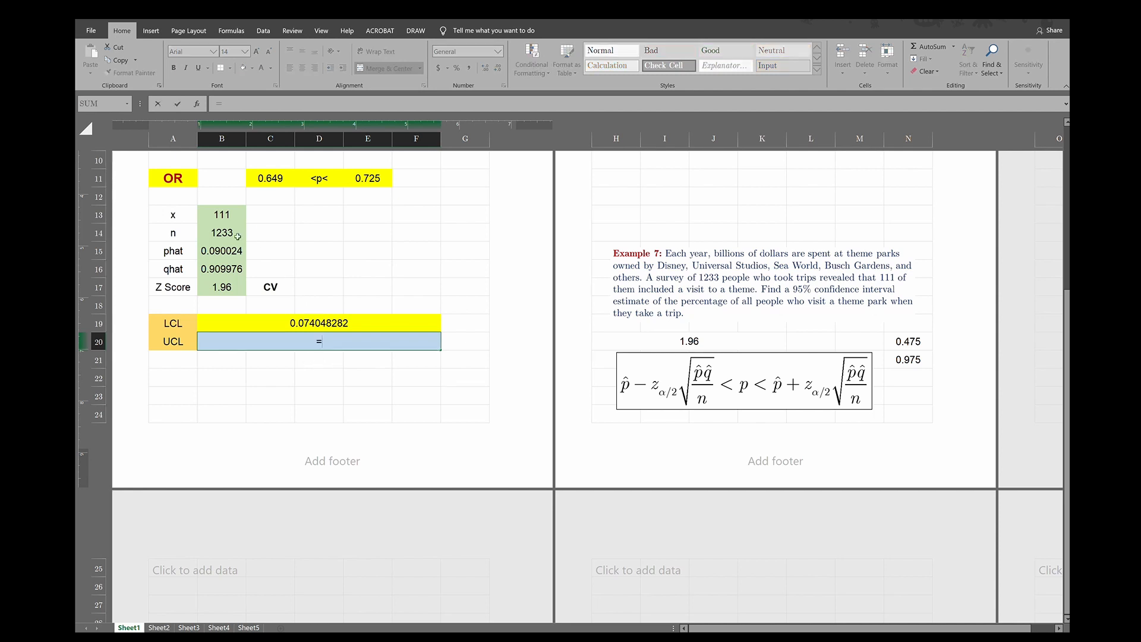
pyautogui.click(220, 251)
pyautogui.write('+')
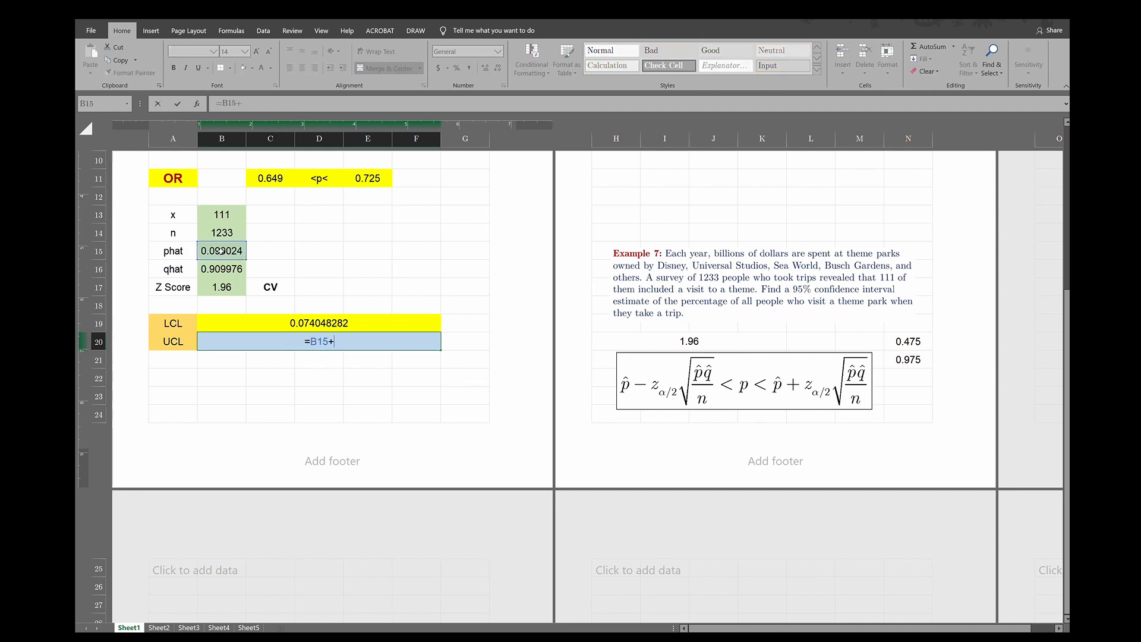
pyautogui.click(216, 287)
pyautogui.write('*SQRT(')
pyautogui.click(224, 250)
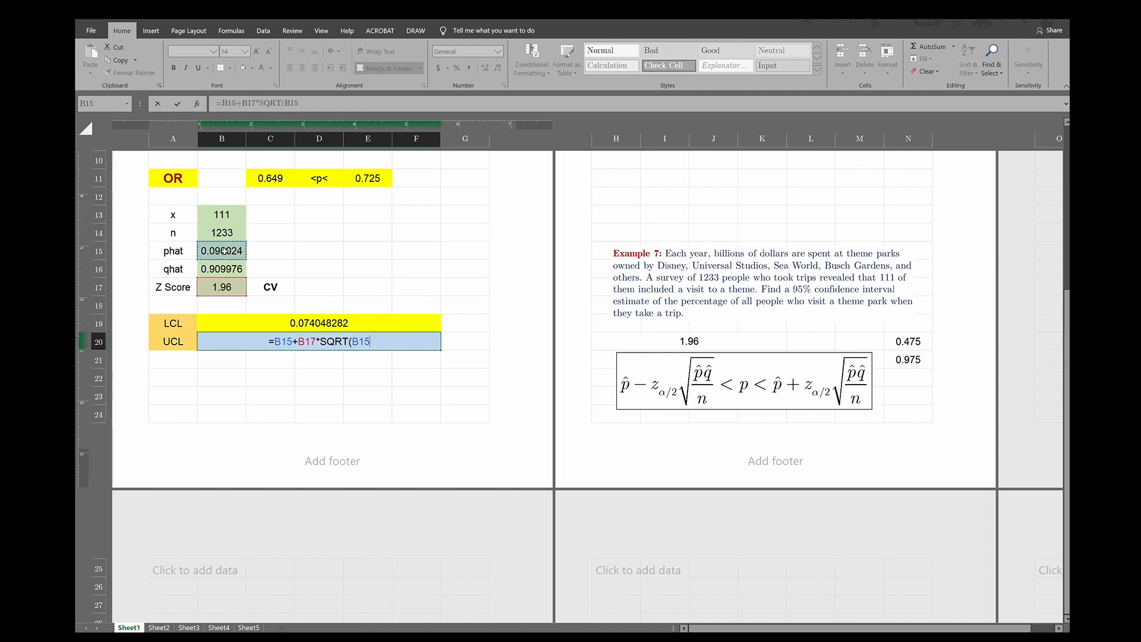
pyautogui.write('*')
pyautogui.click(231, 270)
pyautogui.write('/')
pyautogui.click(220, 226)
pyautogui.write(')')
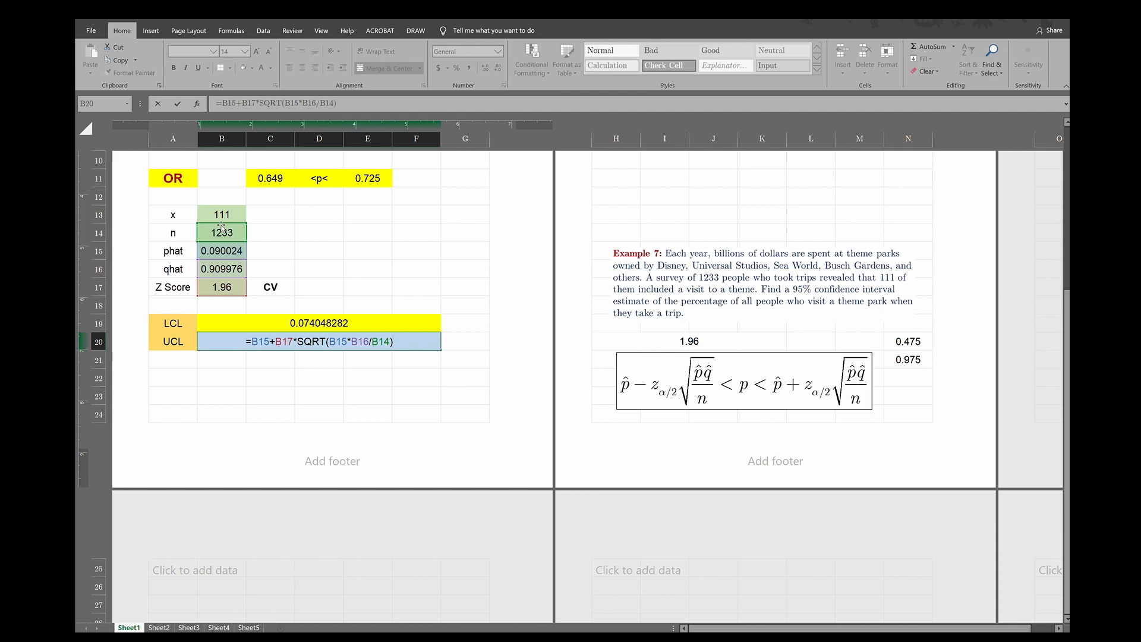
pyautogui.press('Return')
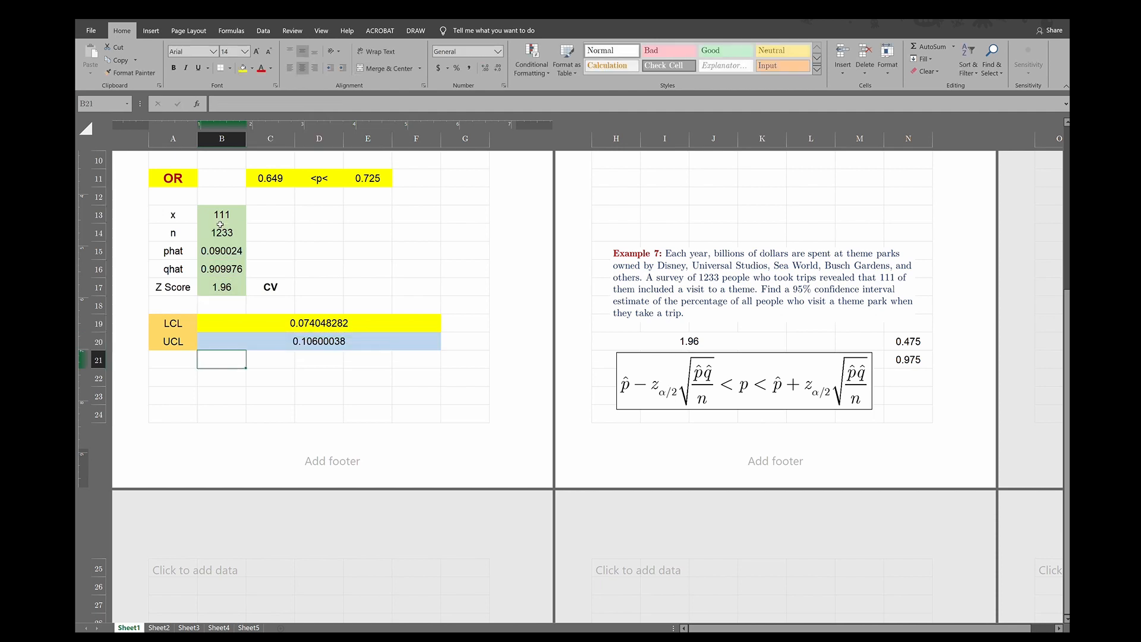
# Step: Enter the inequality text <p< in D22, below the Example 7 limits
pyautogui.click(318, 370)
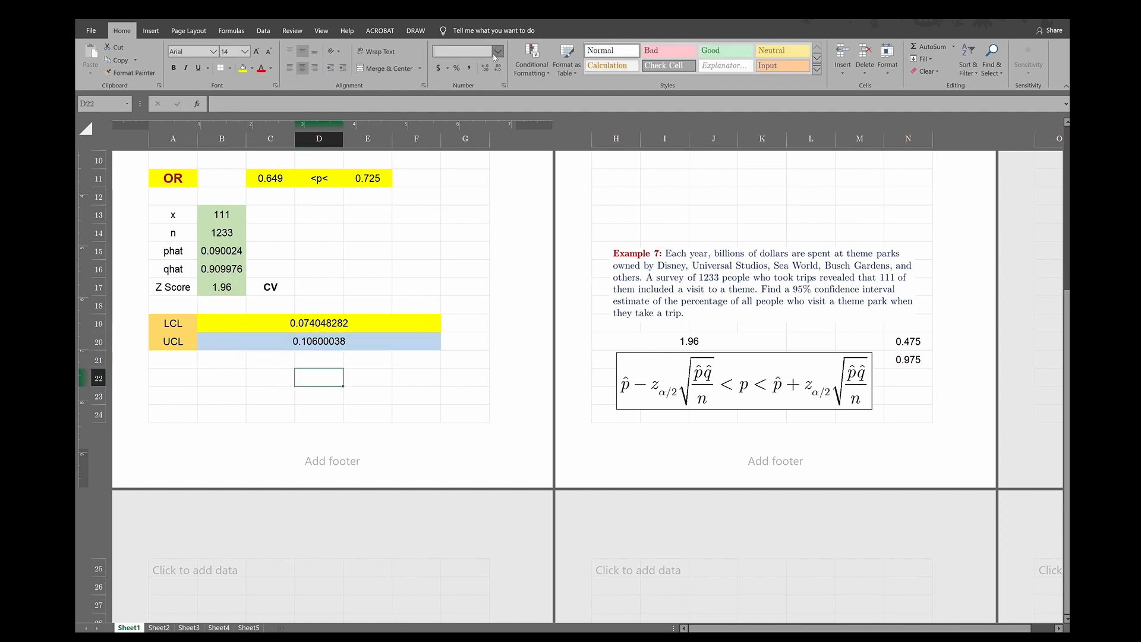
pyautogui.write('<p<')
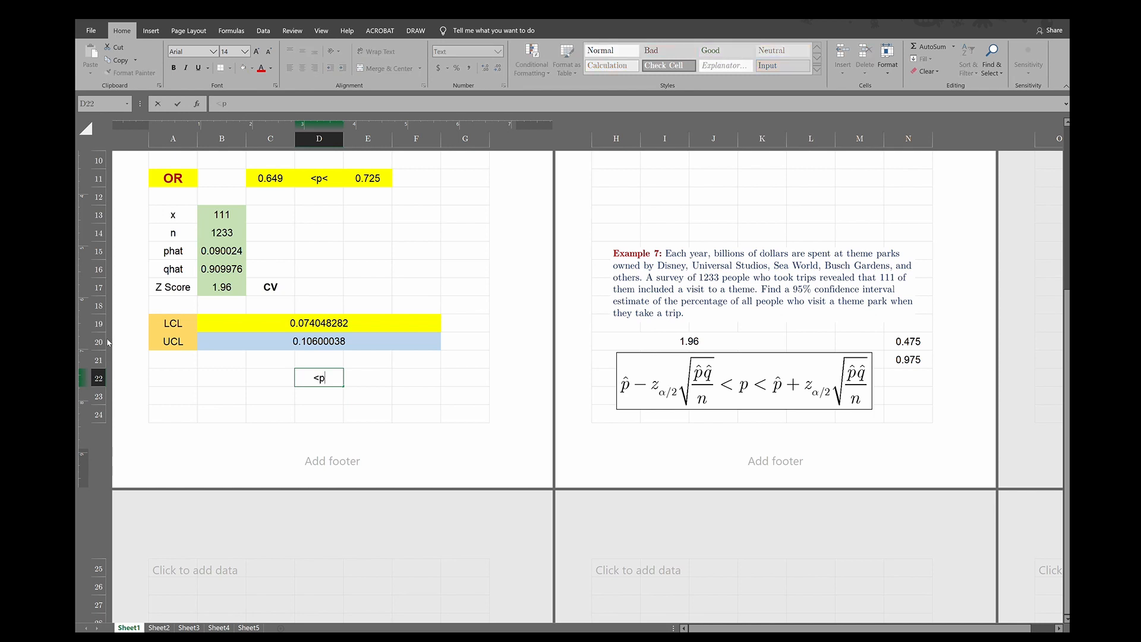
pyautogui.click(266, 372)
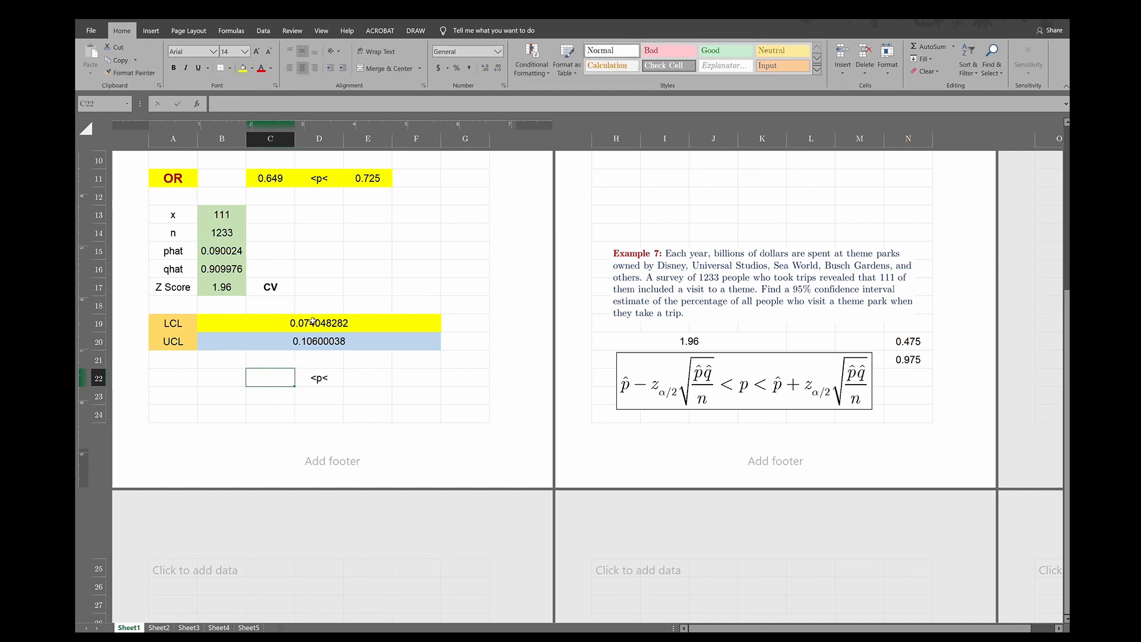
# Step: Reduce Example 7's LCL in B19 to three displayed decimal places
pyautogui.click(313, 325)
pyautogui.click(495, 68)
pyautogui.click(496, 68)
pyautogui.click(496, 67)
pyautogui.click(496, 67)
pyautogui.click(496, 68)
pyautogui.click(495, 68)
# Step: Reduce Example 7's UCL in B20 to three displayed decimal places and select C22
pyautogui.click(364, 342)
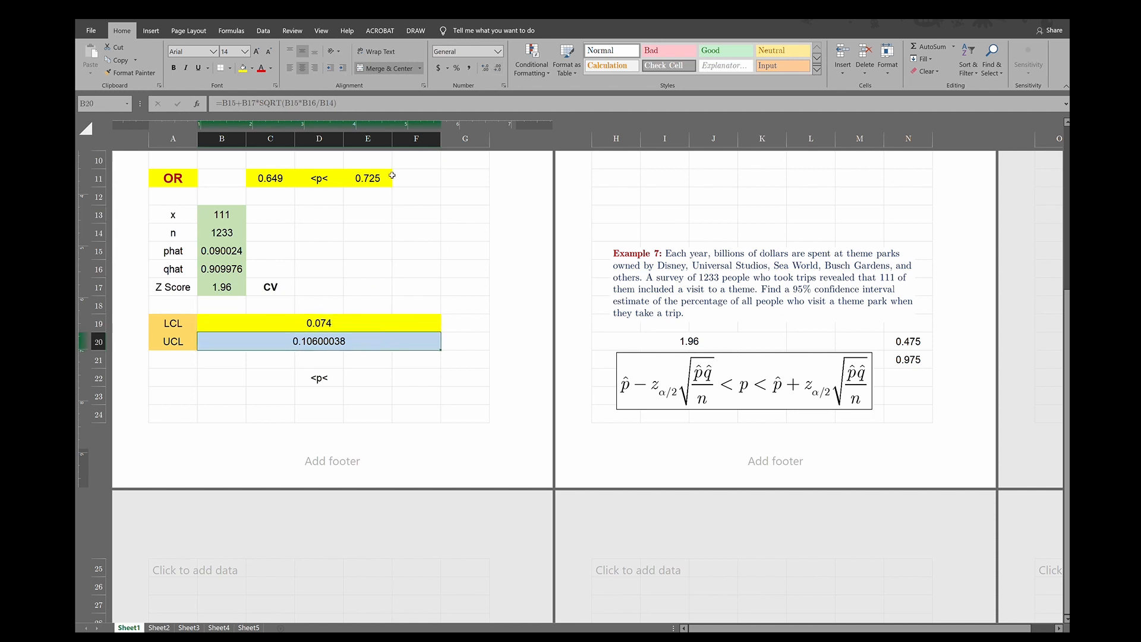
pyautogui.click(498, 68)
pyautogui.click(497, 68)
pyautogui.click(498, 68)
pyautogui.click(498, 67)
pyautogui.click(498, 68)
pyautogui.click(288, 378)
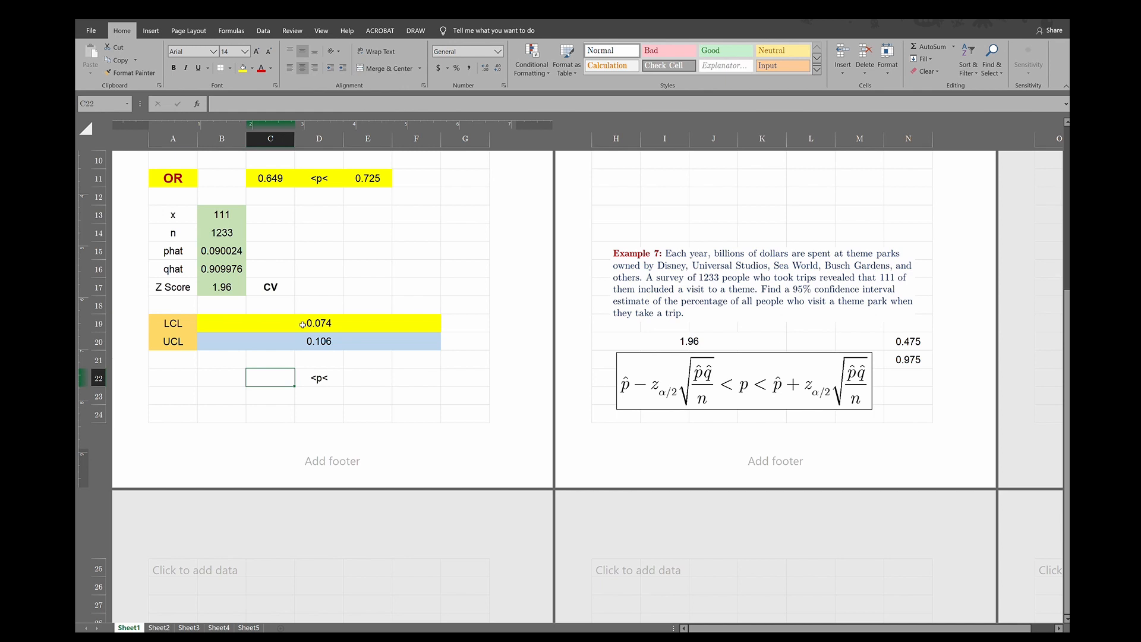